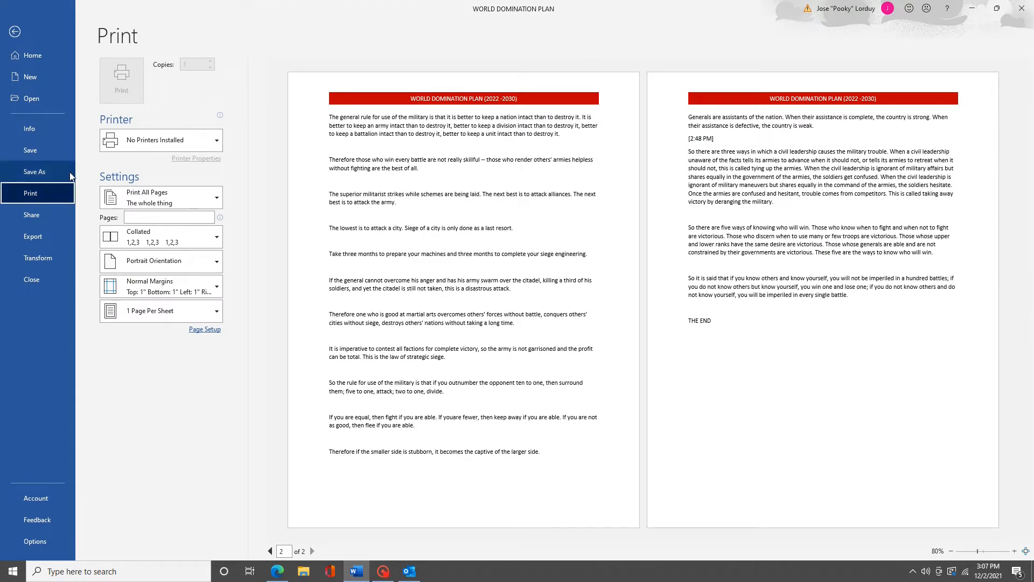
Open the printer settings from Word's print page and try to open the print queue of the XRX9C934E607403 printer.
click(151, 144)
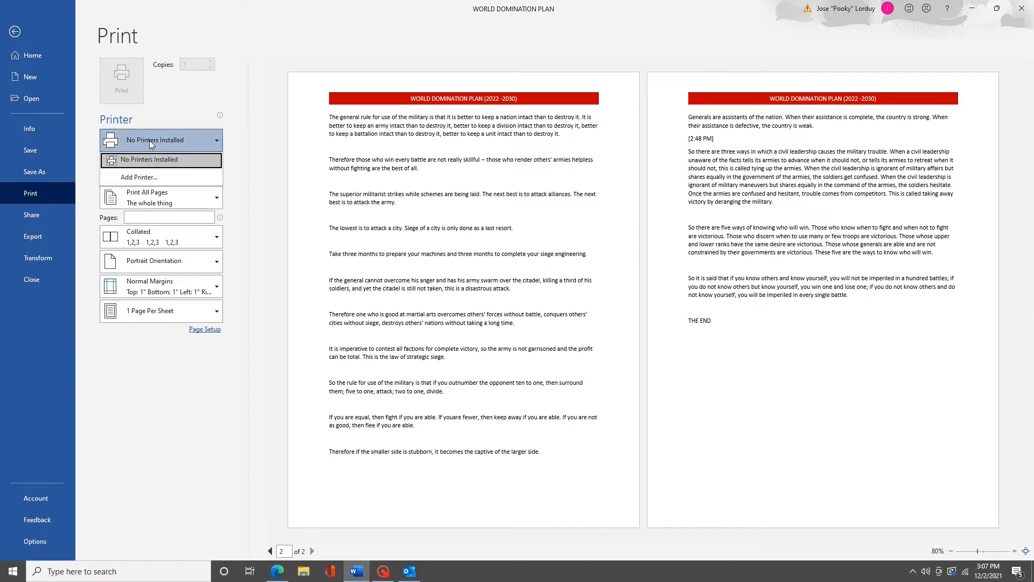
click(138, 177)
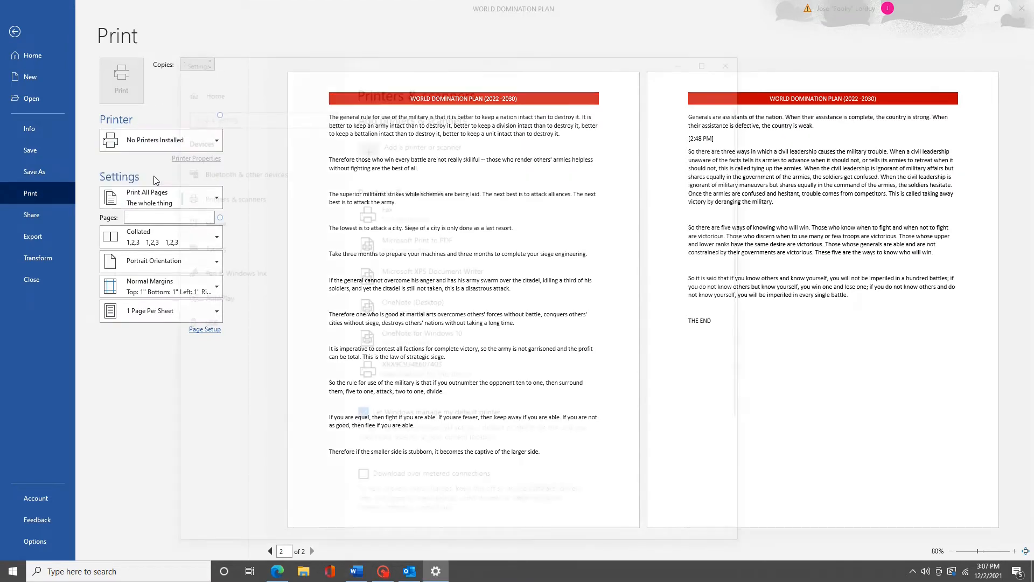
click(478, 370)
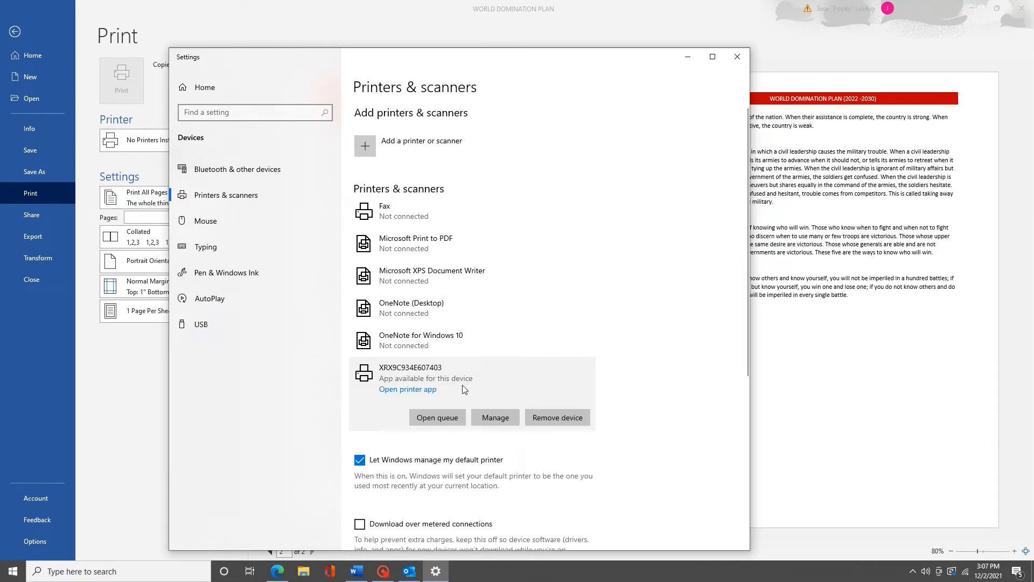
click(439, 418)
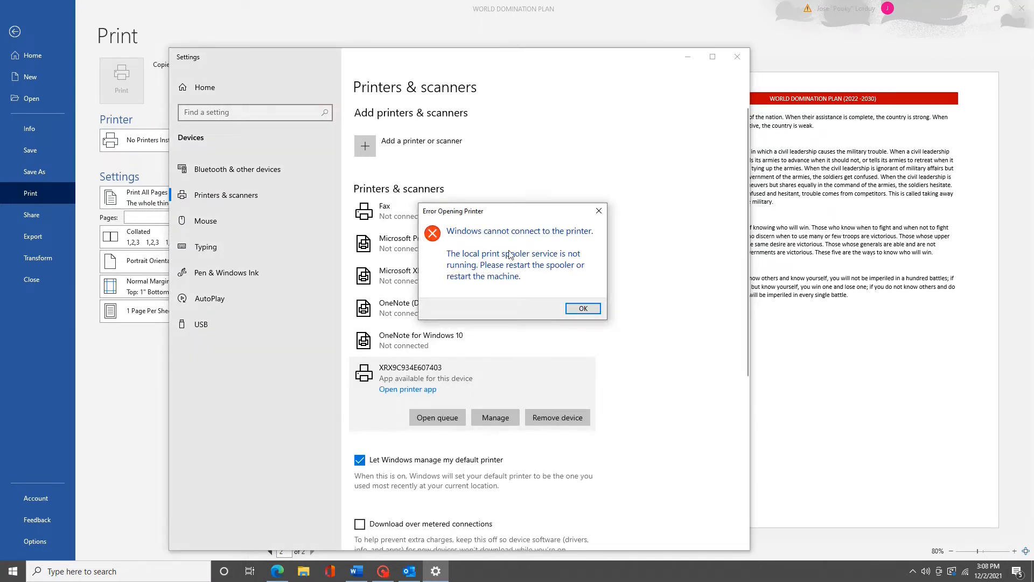
click(583, 309)
click(435, 419)
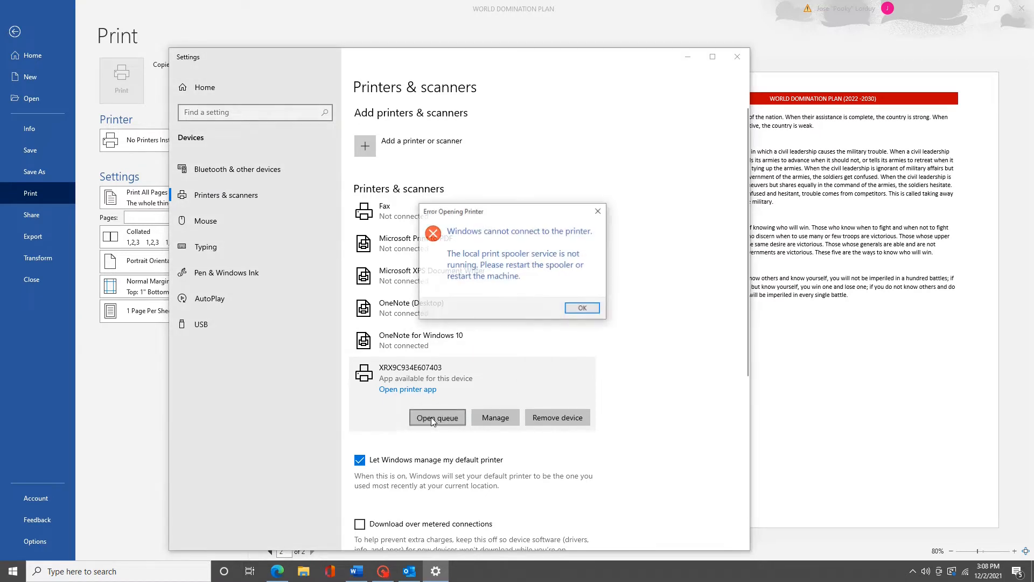
click(586, 310)
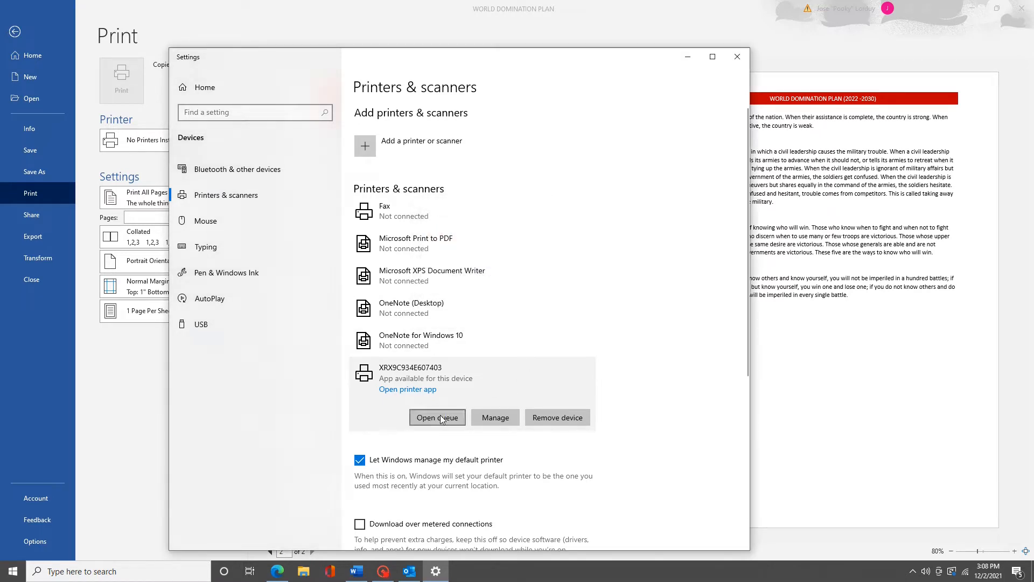
click(440, 418)
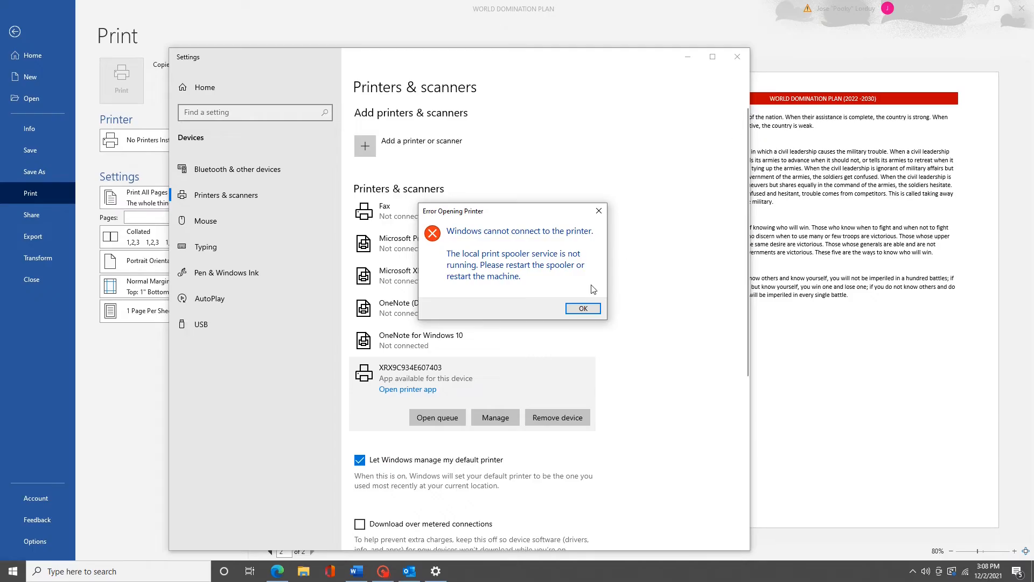
Start a support ticket in the ITarian Communication Client with summary "Can't print", department Support and priority Critical.
click(914, 572)
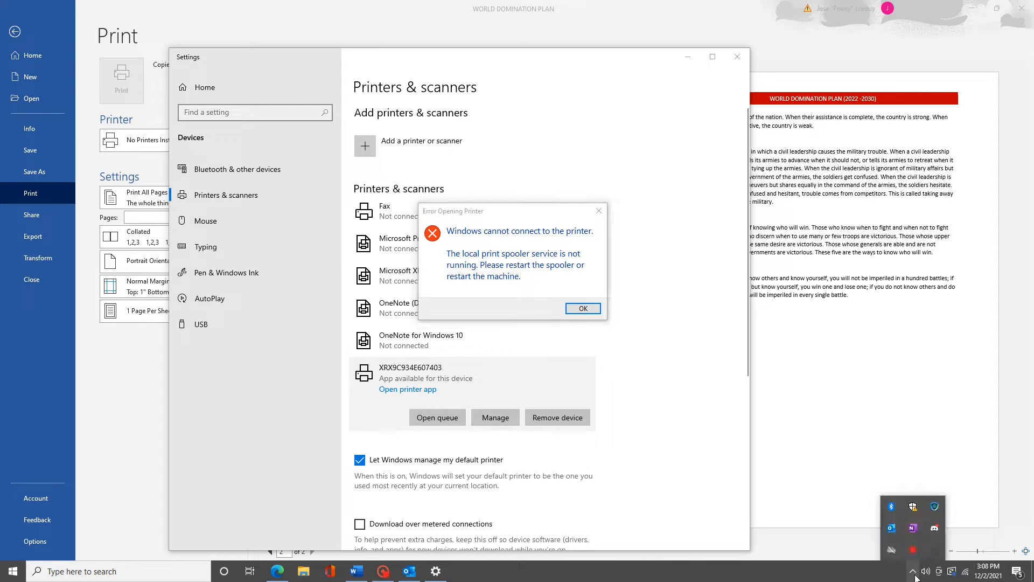
right_click(934, 505)
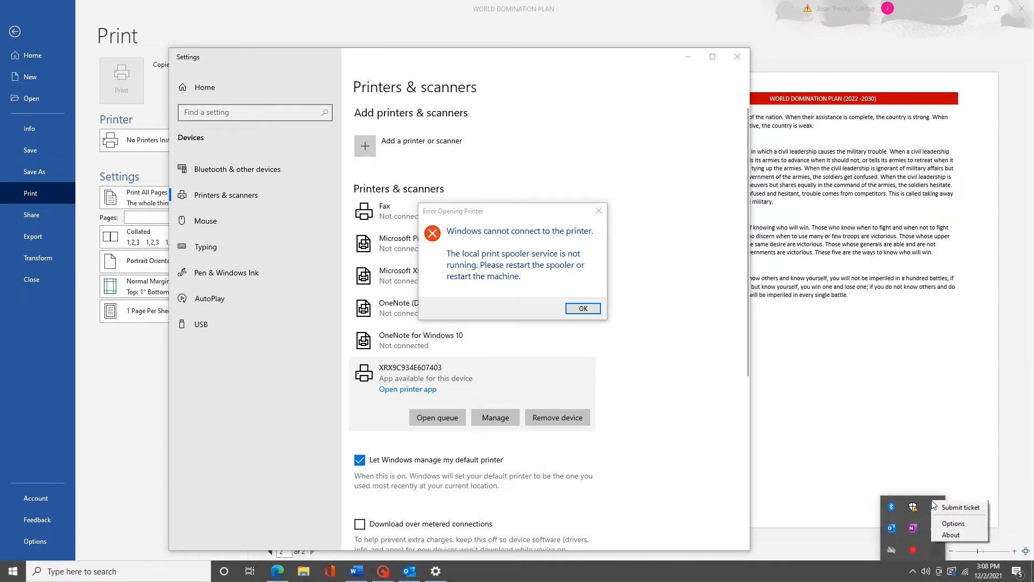
click(950, 509)
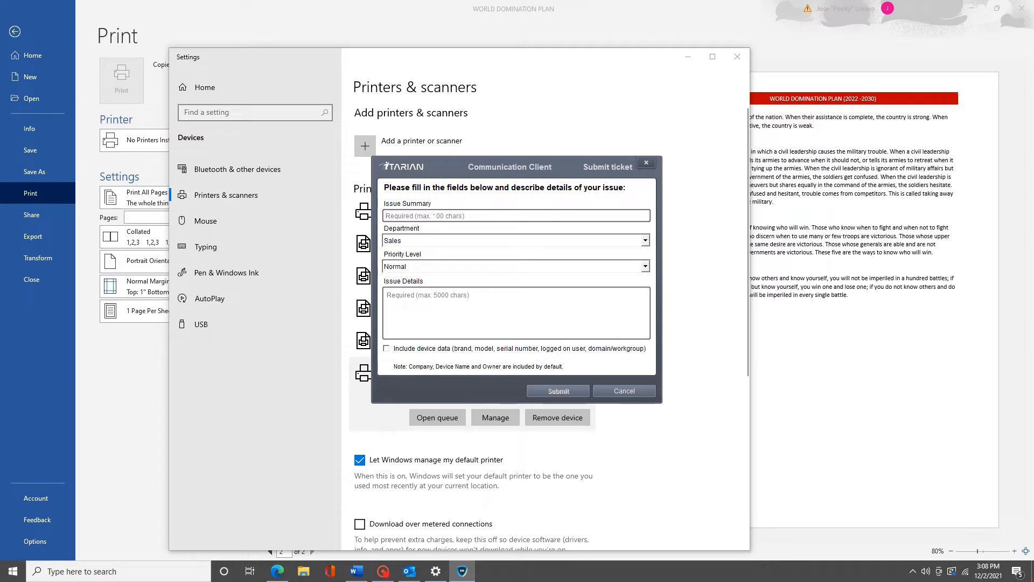
text(Can't print)
click(470, 243)
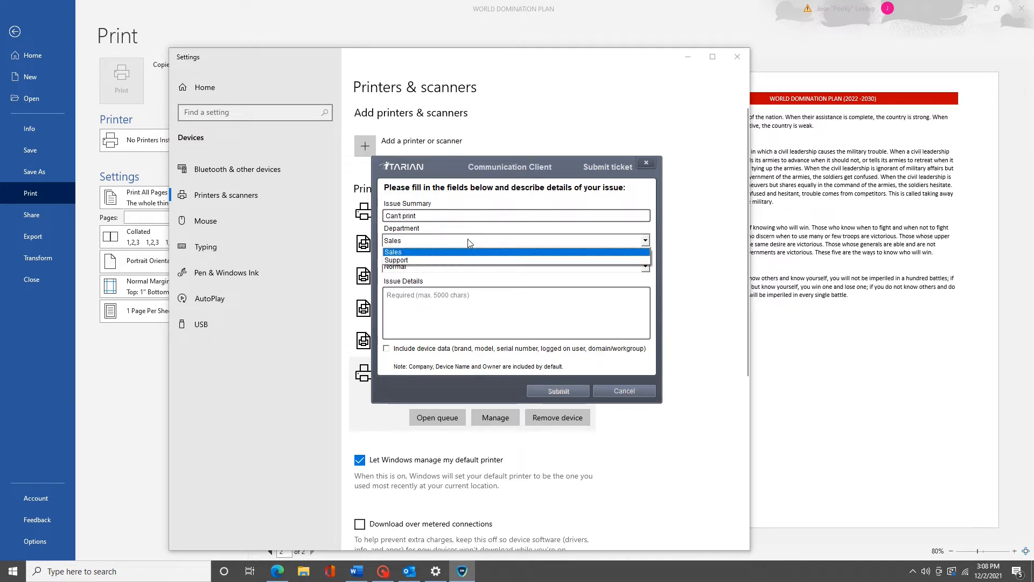
click(421, 264)
click(425, 268)
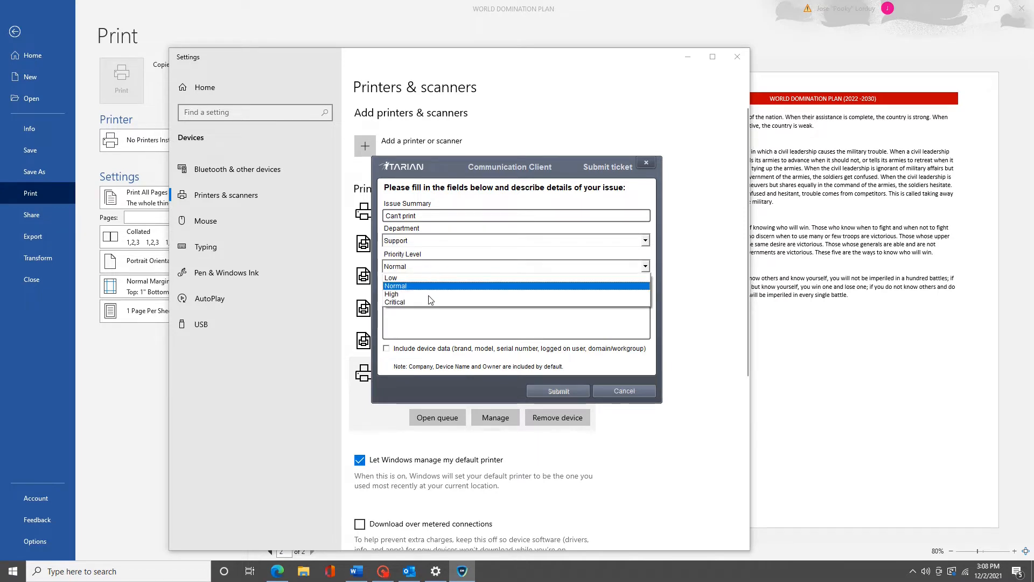
click(410, 300)
Enter the issue details "I cannot print my plan for world domination. Please help." and submit the ticket.
click(459, 330)
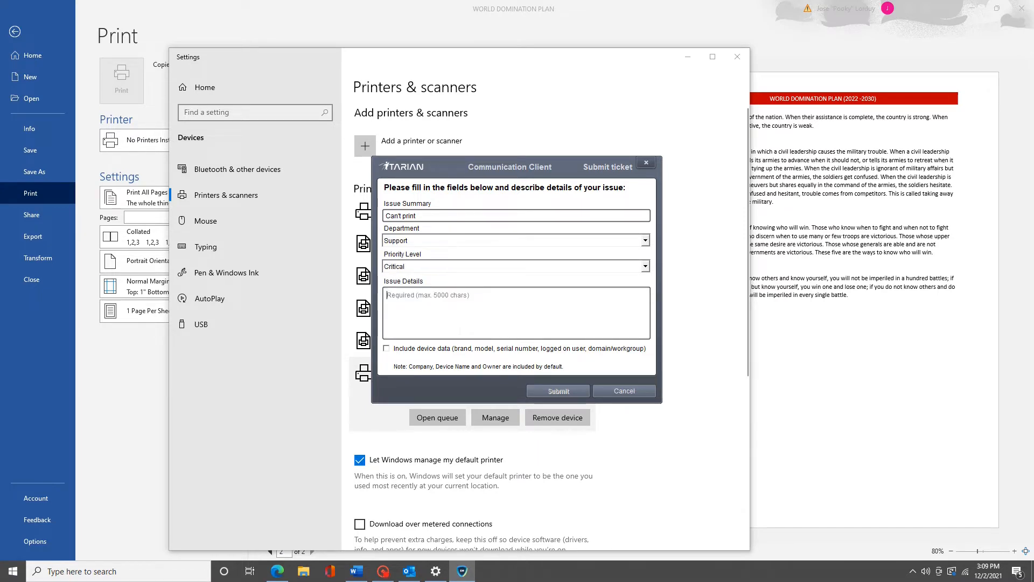
text(I cannot print my plan for world domination. Please help.)
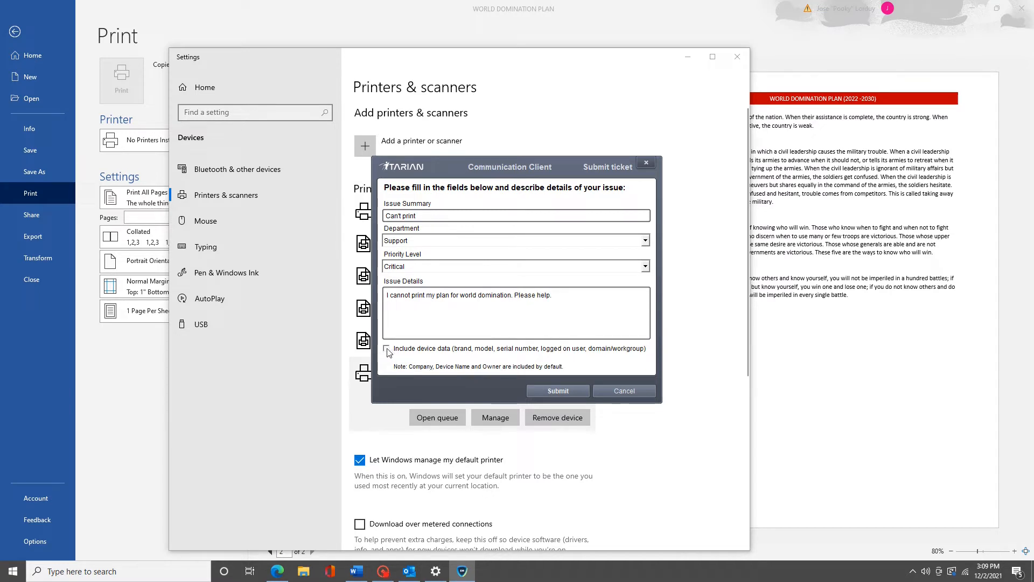
click(555, 391)
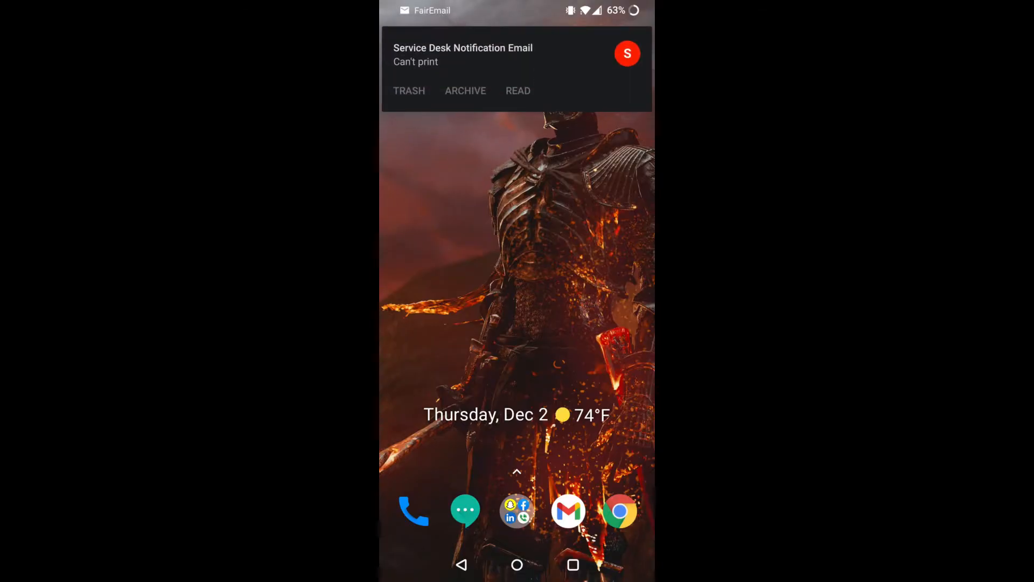
Open the "Can't print" service desk notification email on the phone and read through the ticket details.
drag(517, 65, 517, 302)
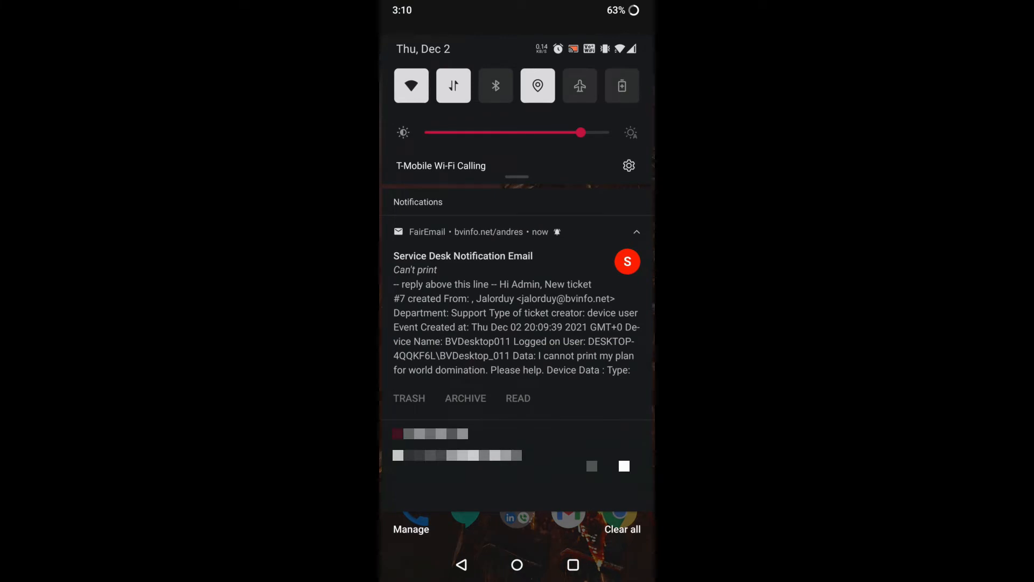
click(485, 302)
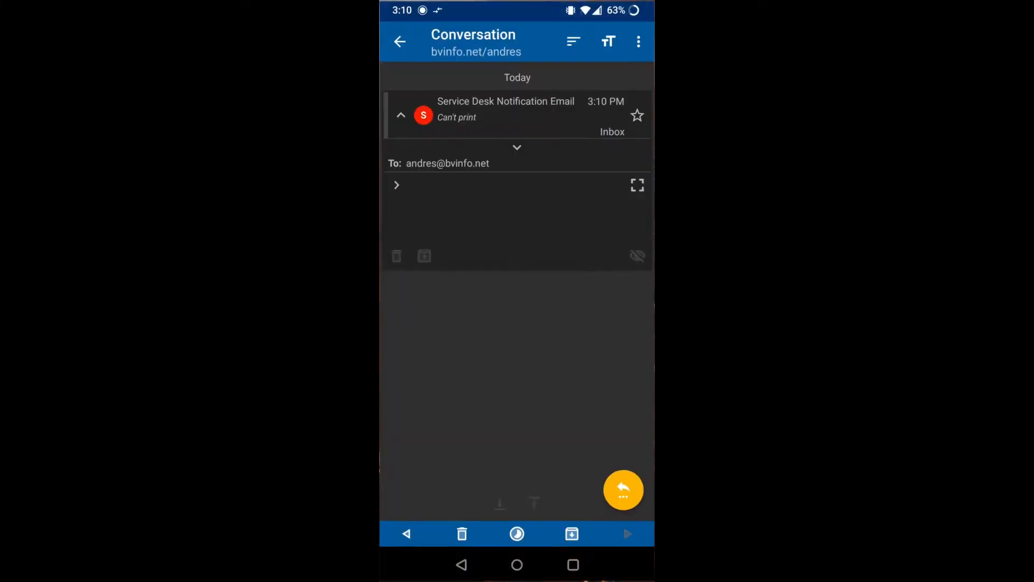
scroll(517, 291, down, 5)
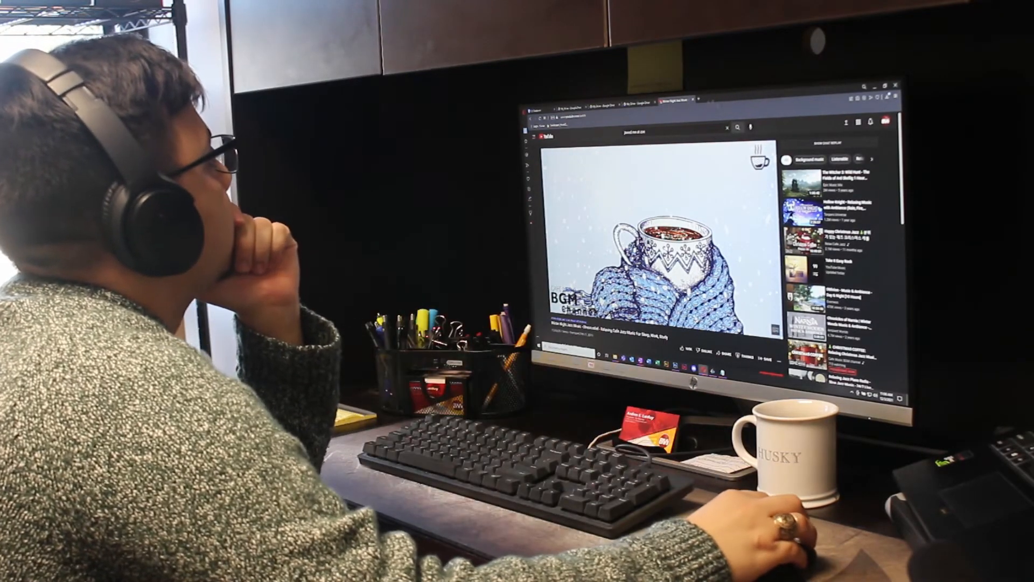
click(699, 99)
text(us)
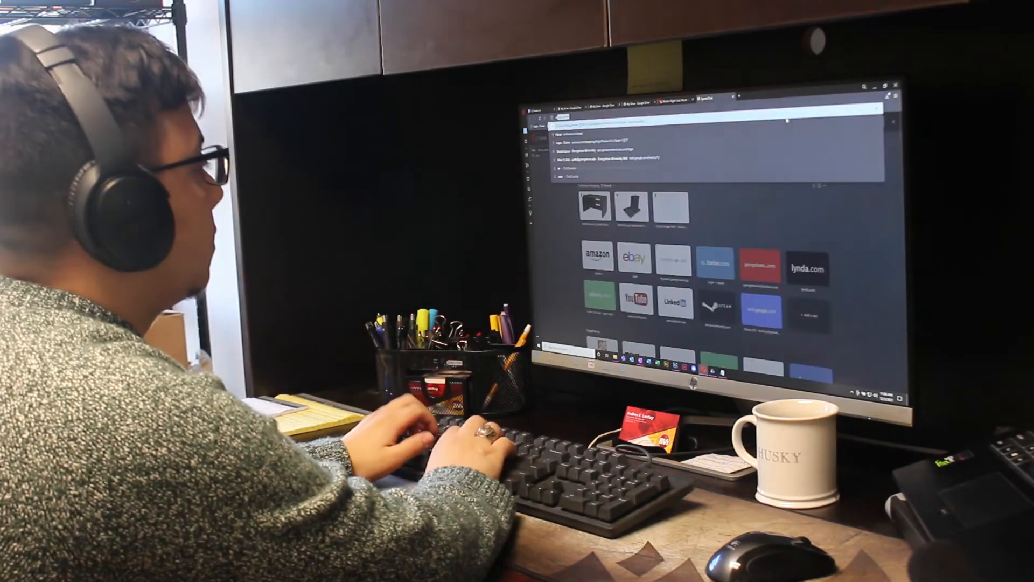
key(Down)
key(Down)
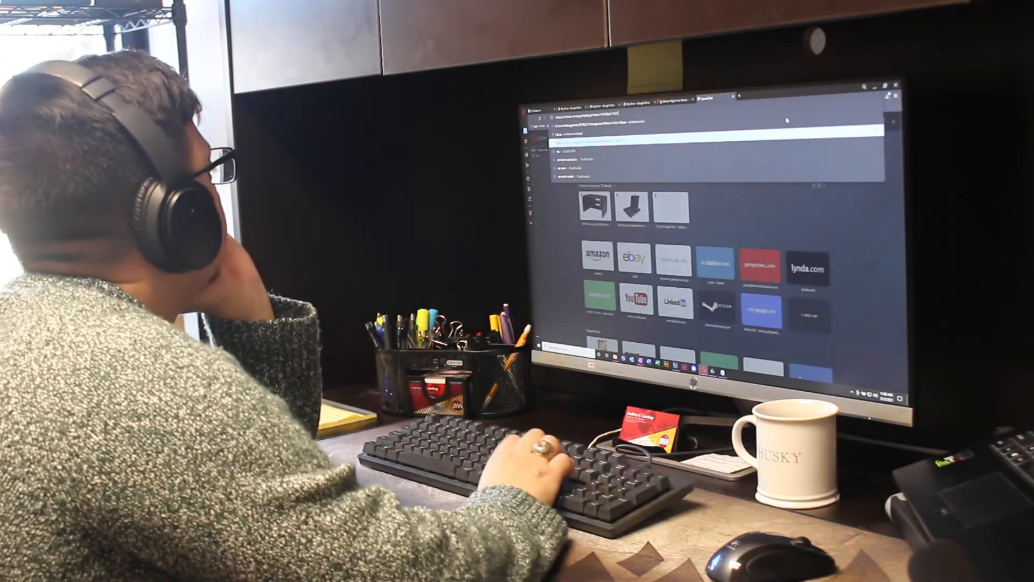
key(Return)
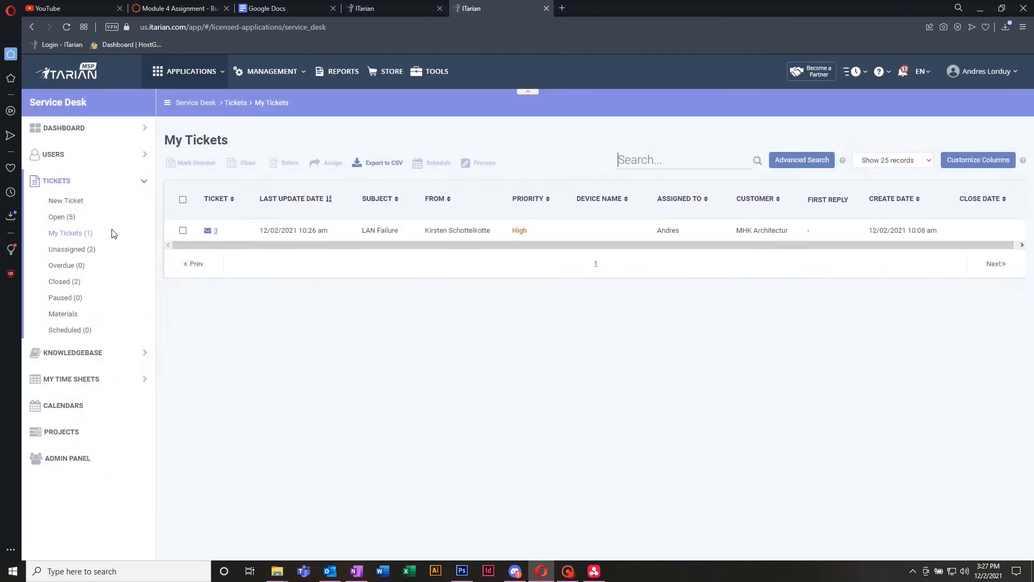
Open the "Can't print" ticket from the open tickets in ITarian Service Desk and start remote control of BVDesktop011.
click(56, 217)
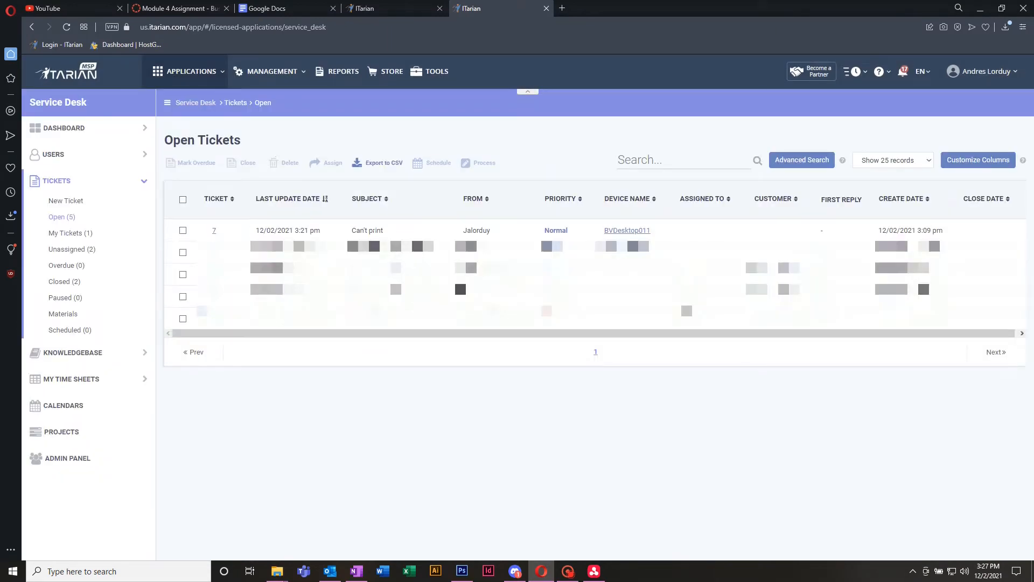
click(216, 235)
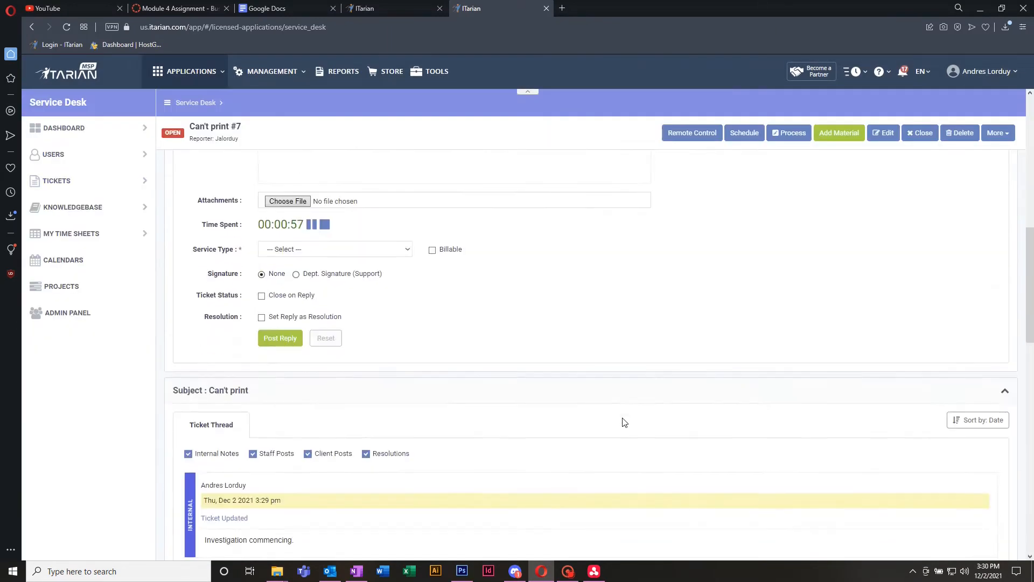
scroll(355, 401, down, 3)
click(693, 134)
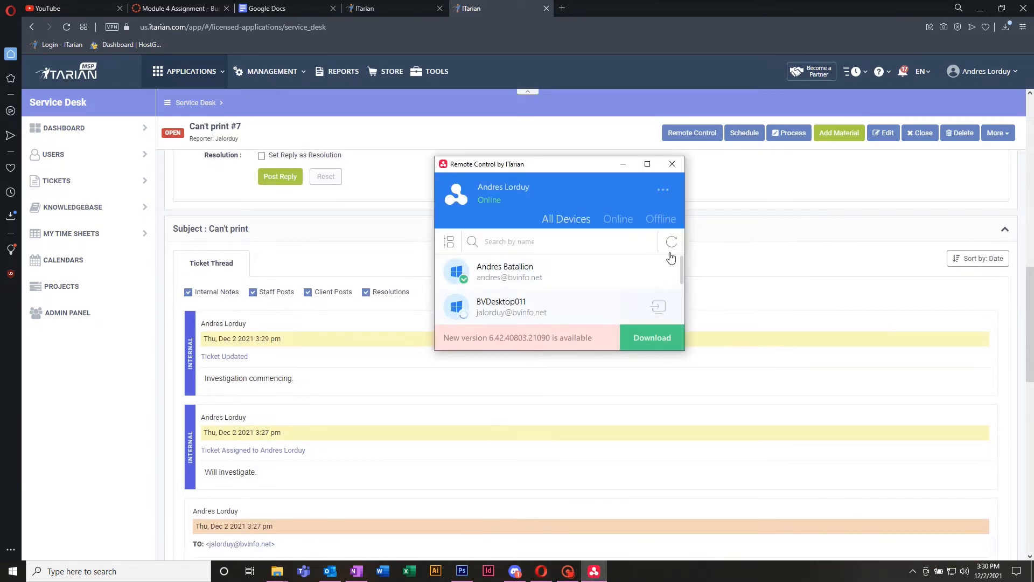
click(623, 165)
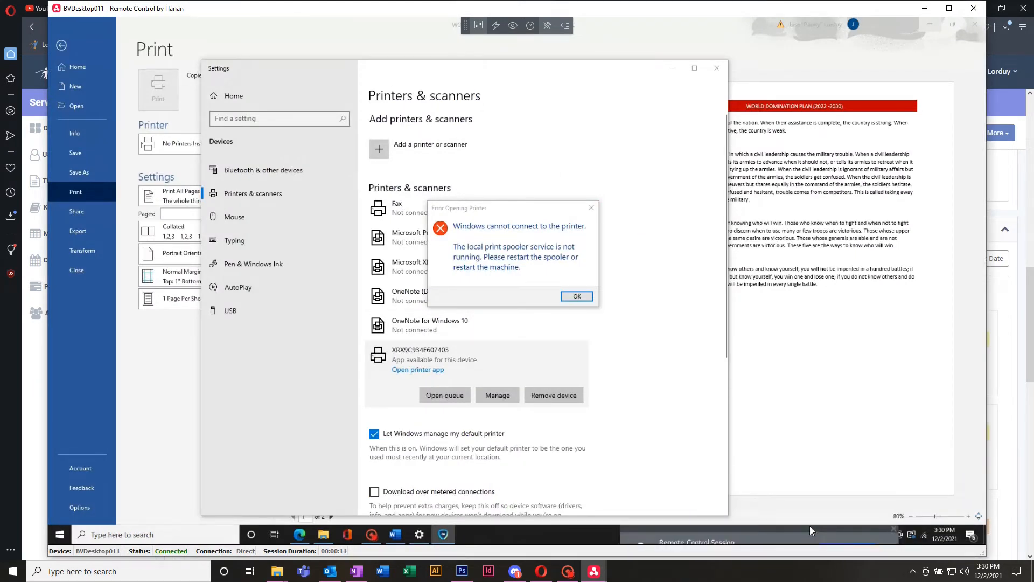
Close the leftover error and Settings windows on the remote desktop, and retry opening the XRX9C934E607403 printer's queue.
click(592, 208)
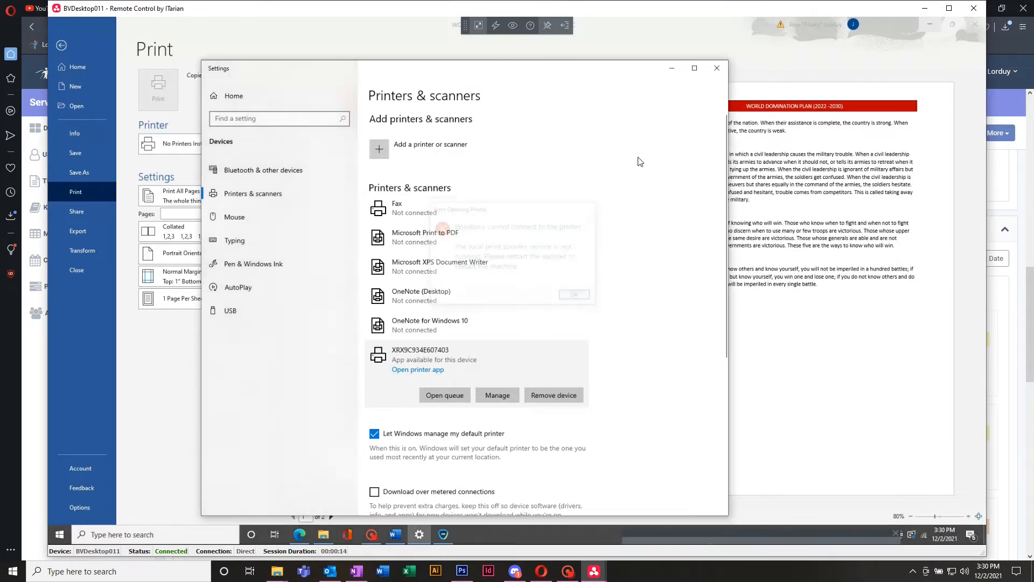
click(718, 68)
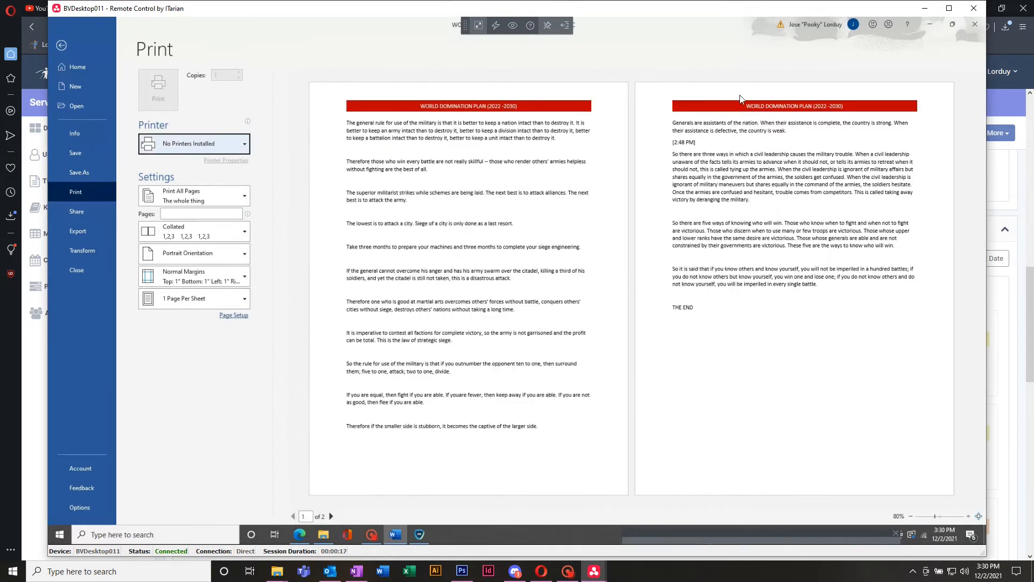
click(164, 79)
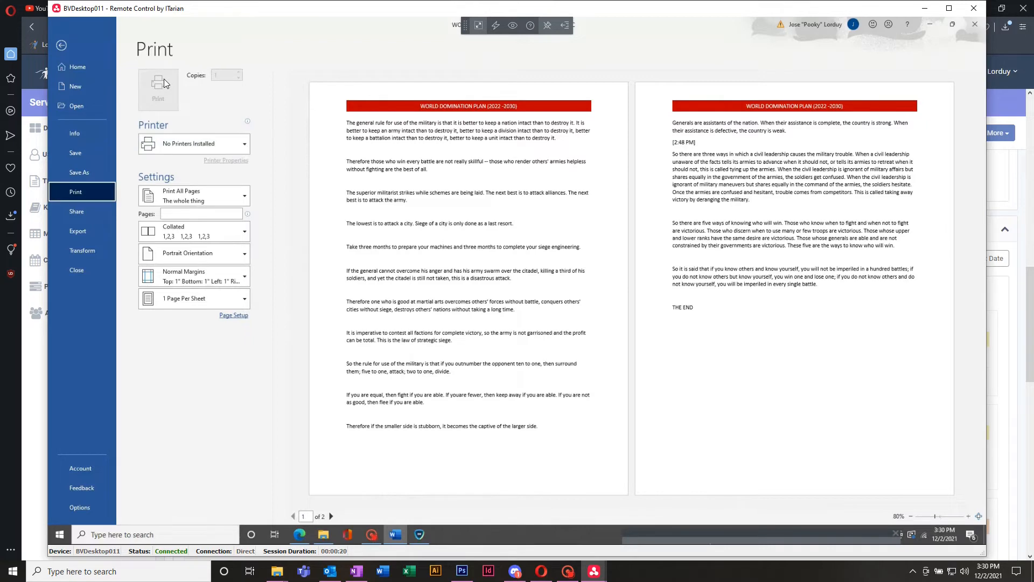
click(185, 150)
click(177, 180)
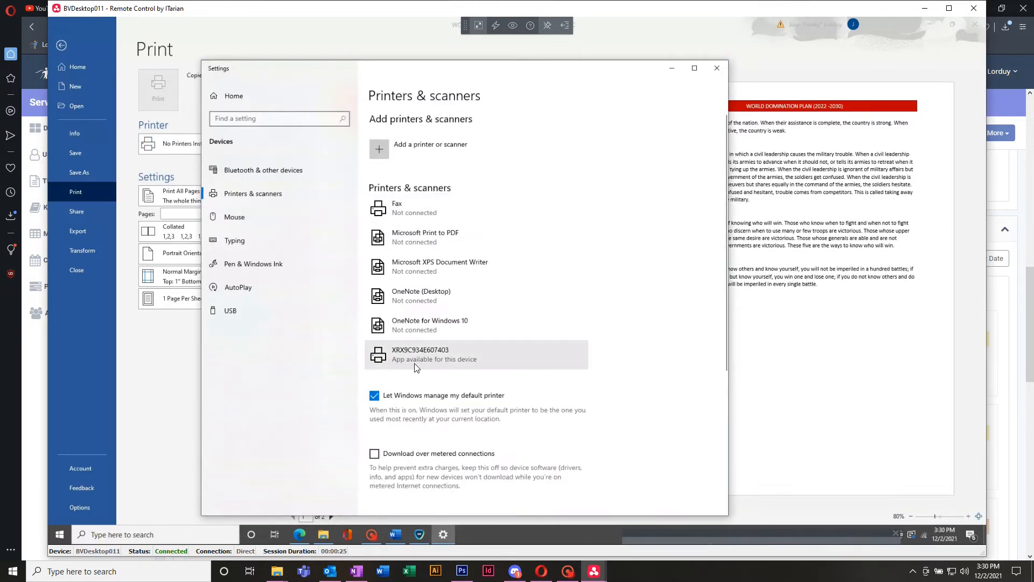
click(417, 368)
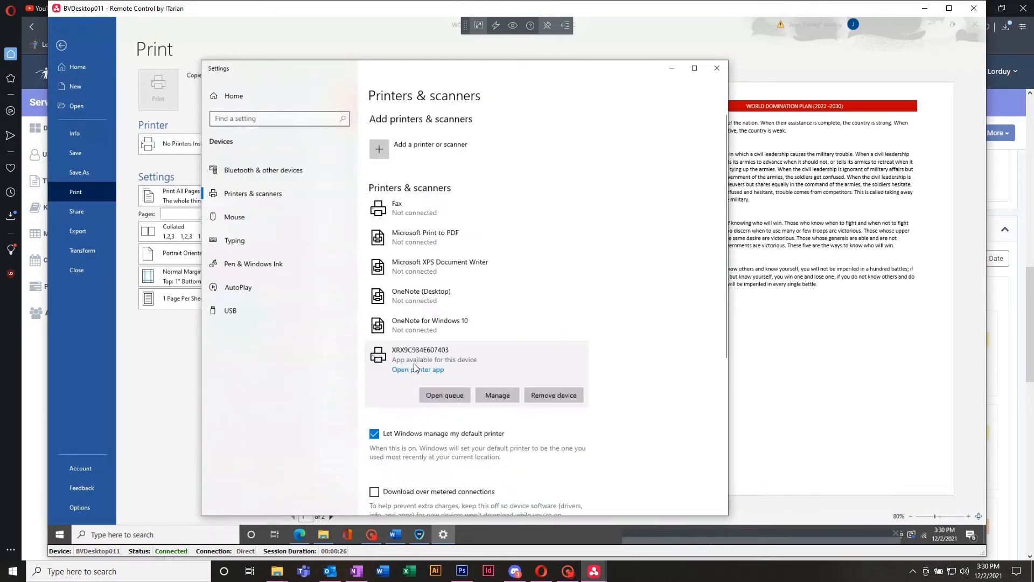
click(450, 396)
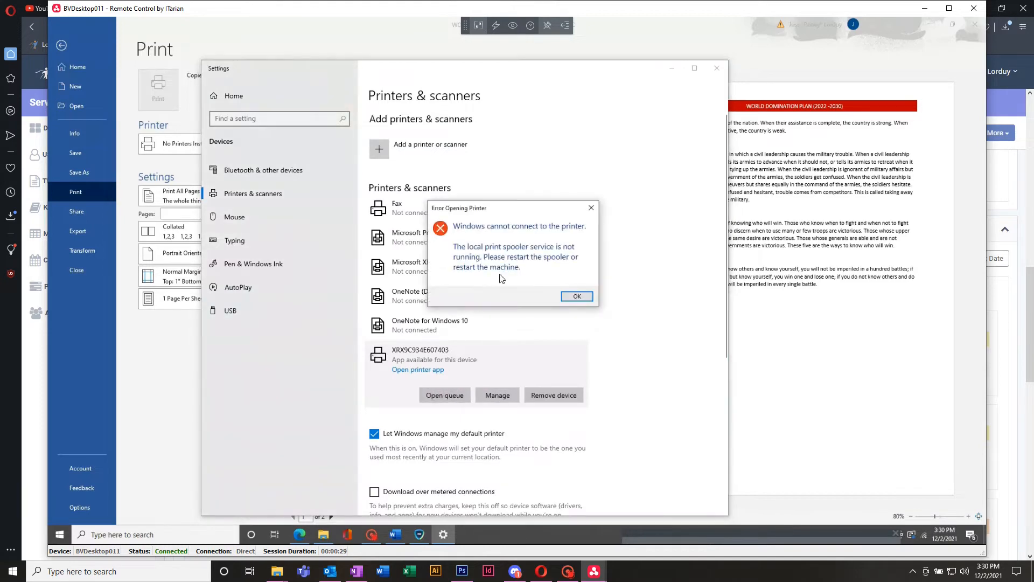
click(577, 297)
click(717, 68)
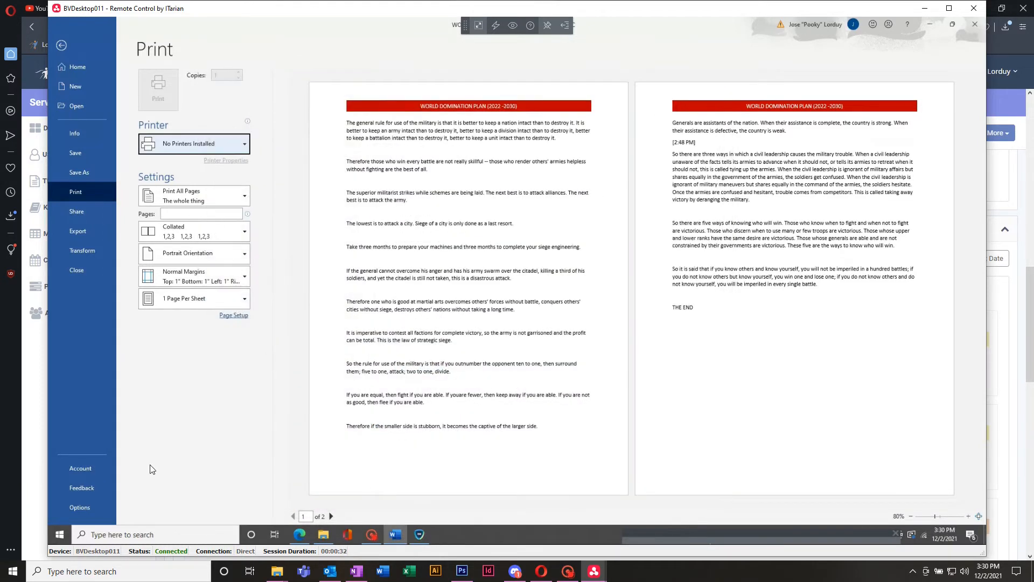
Search for and open the Services console on the remote computer.
click(123, 535)
text(services)
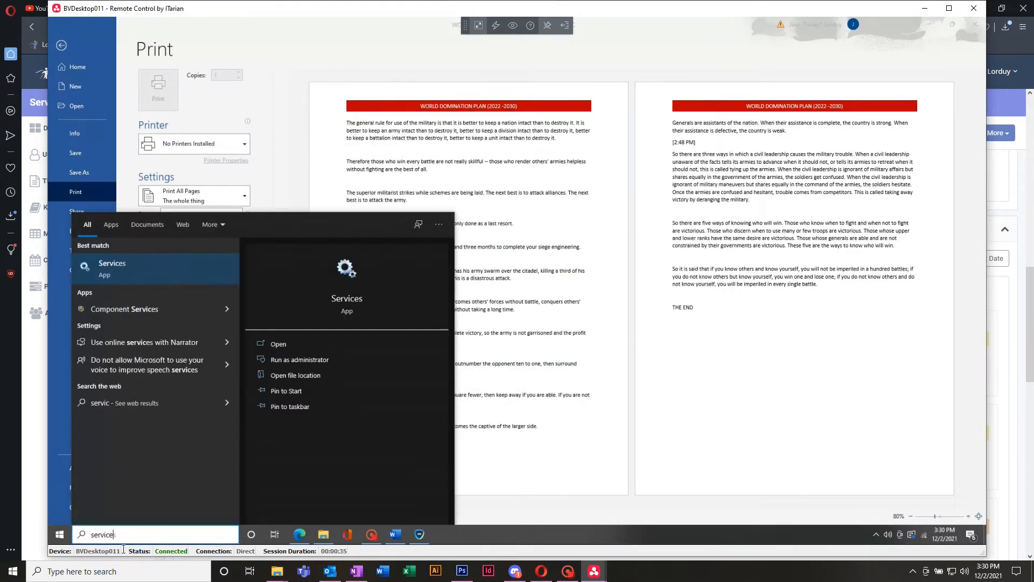
key(Return)
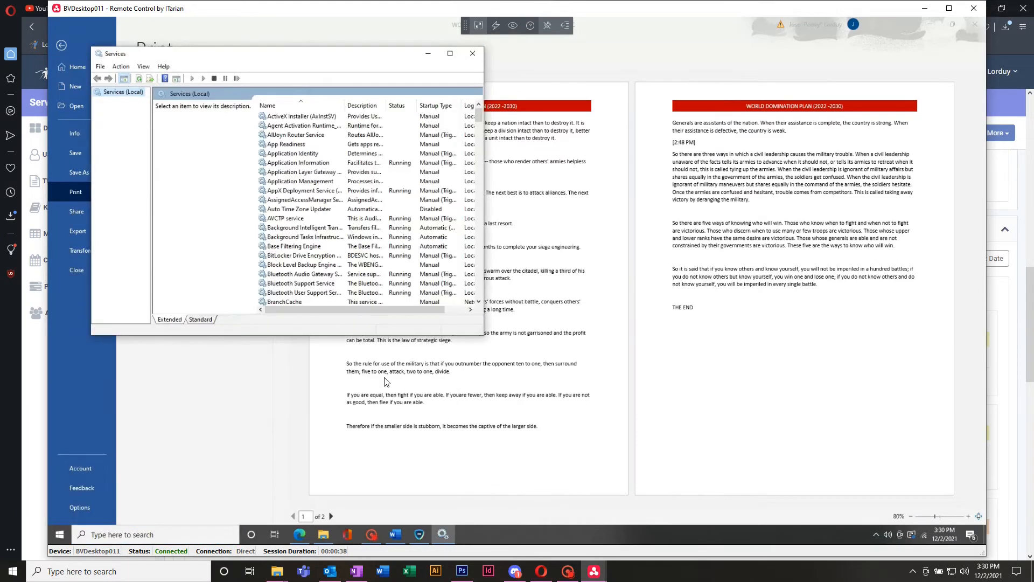
Find the Print Spooler service in the services list, start it, and close the Services console.
scroll(351, 204, down, 13)
scroll(351, 204, down, 20)
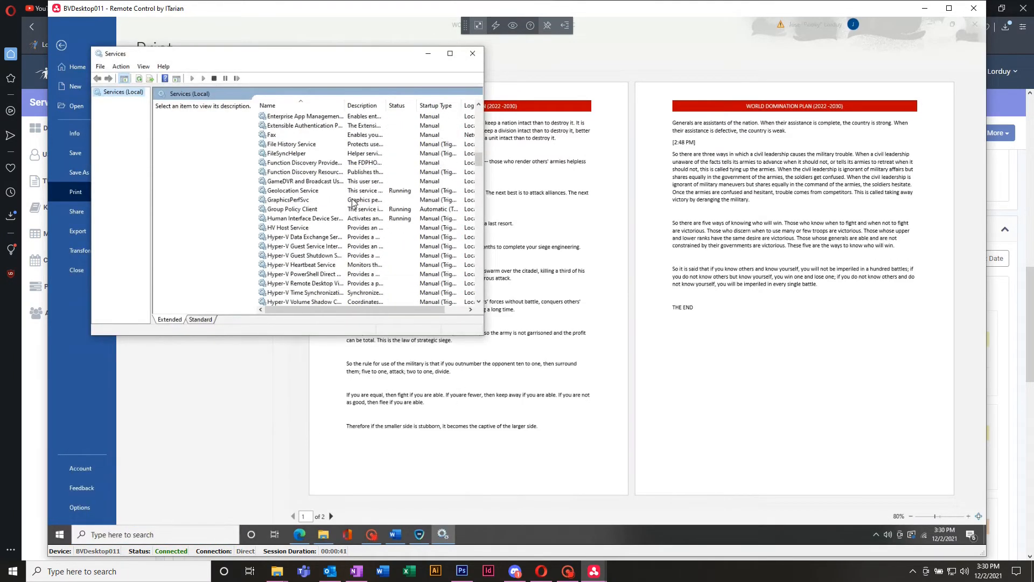
scroll(309, 255, down, 5)
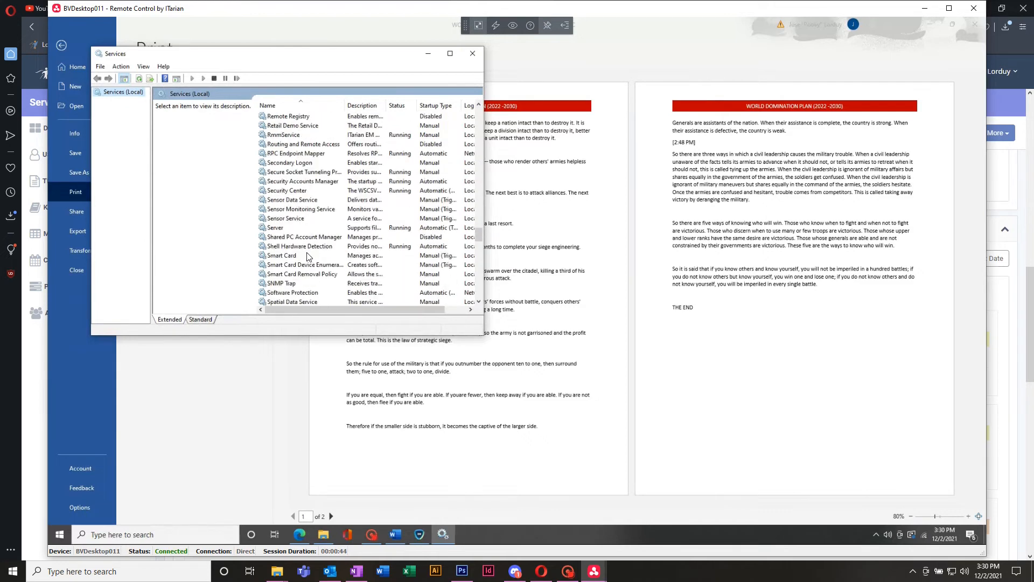
scroll(286, 284, down, 2)
scroll(281, 283, down, 3)
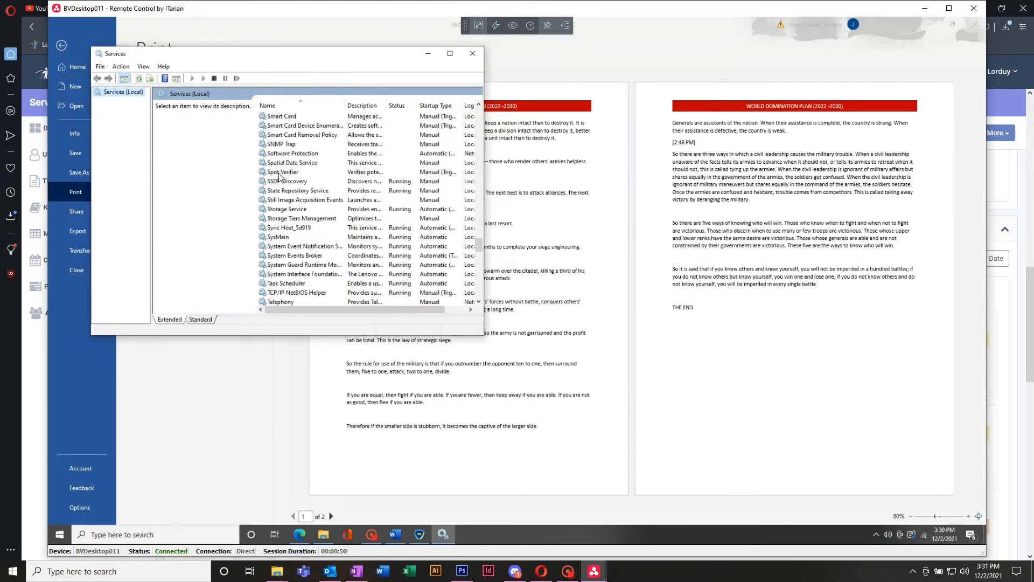
click(280, 172)
scroll(310, 191, up, 1)
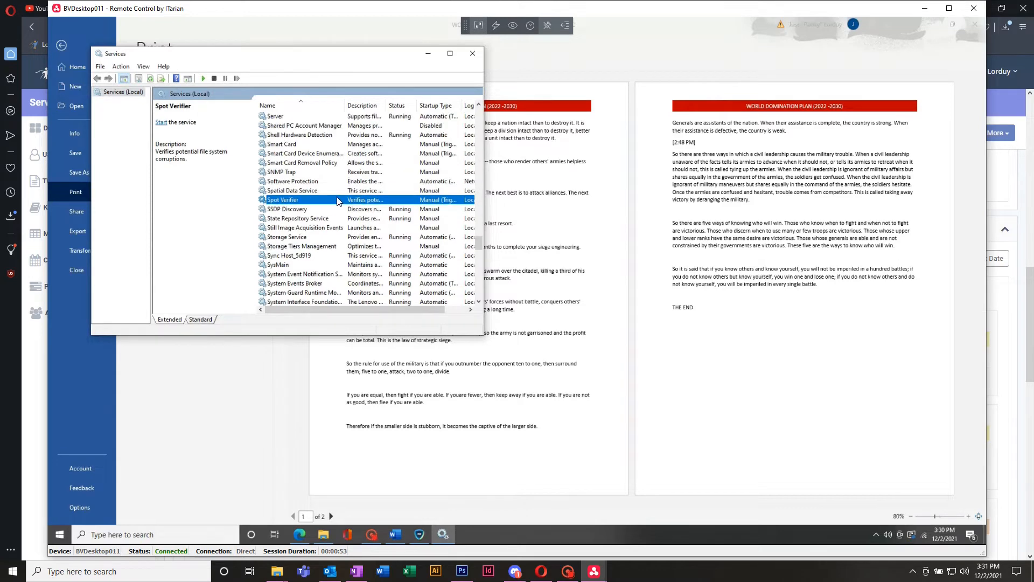
scroll(338, 201, up, 10)
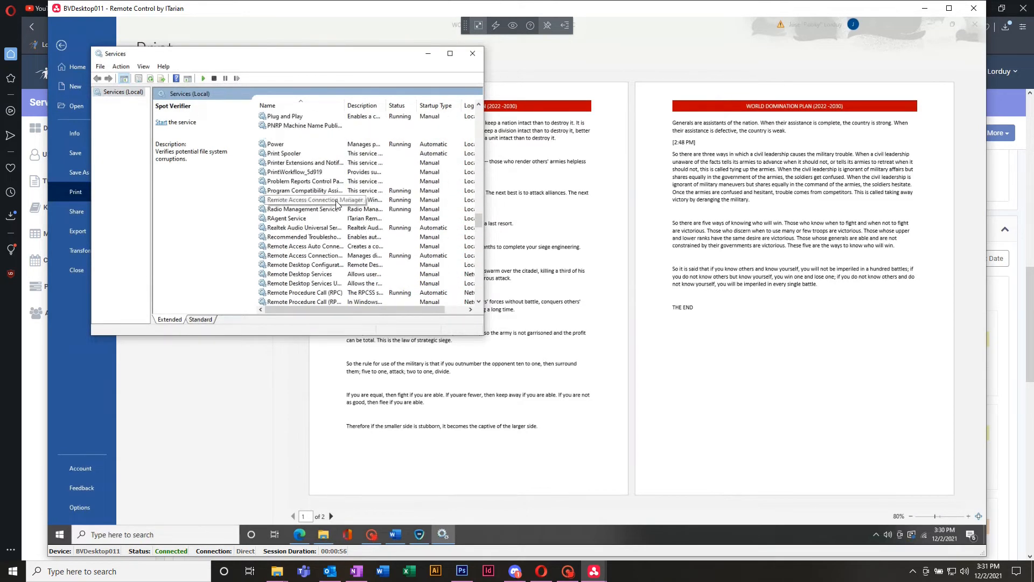
scroll(337, 201, up, 2)
click(290, 211)
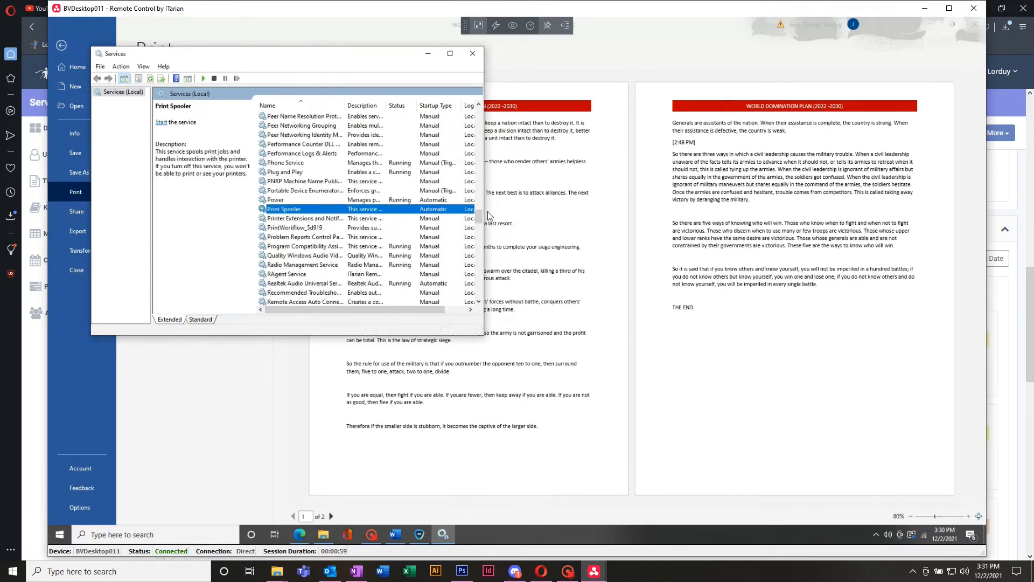
drag(521, 199, 666, 199)
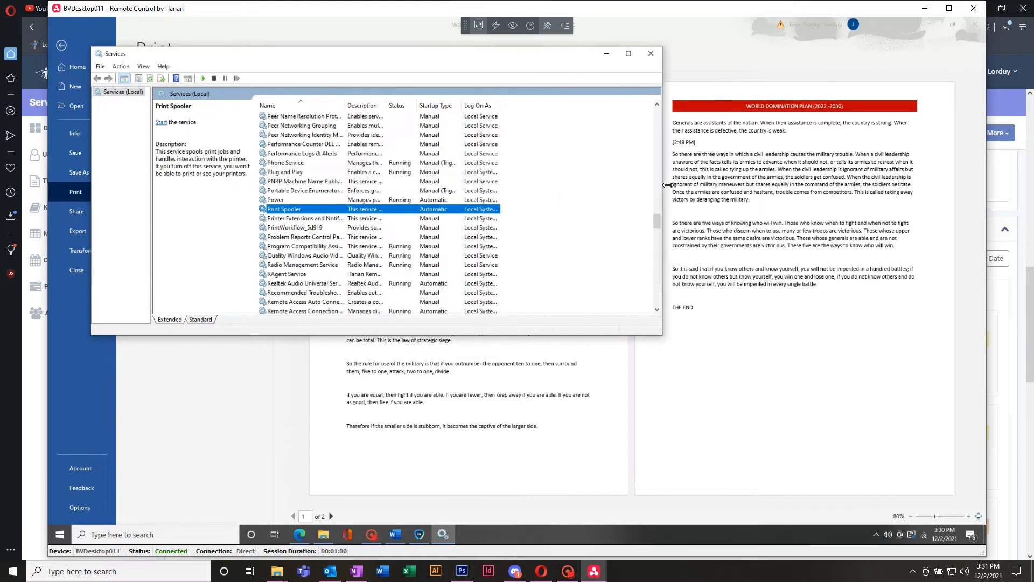
right_click(408, 209)
click(435, 217)
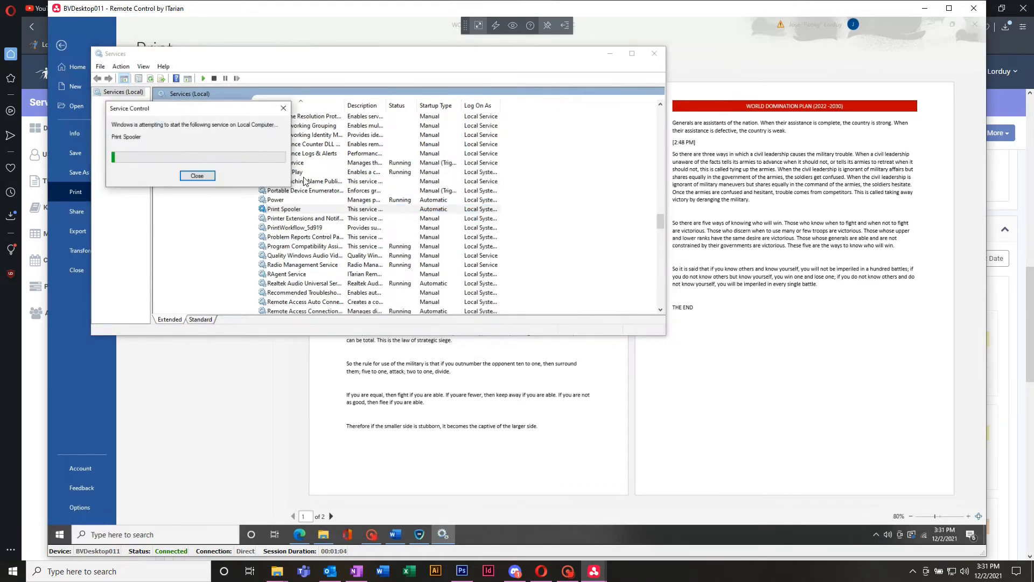
click(655, 55)
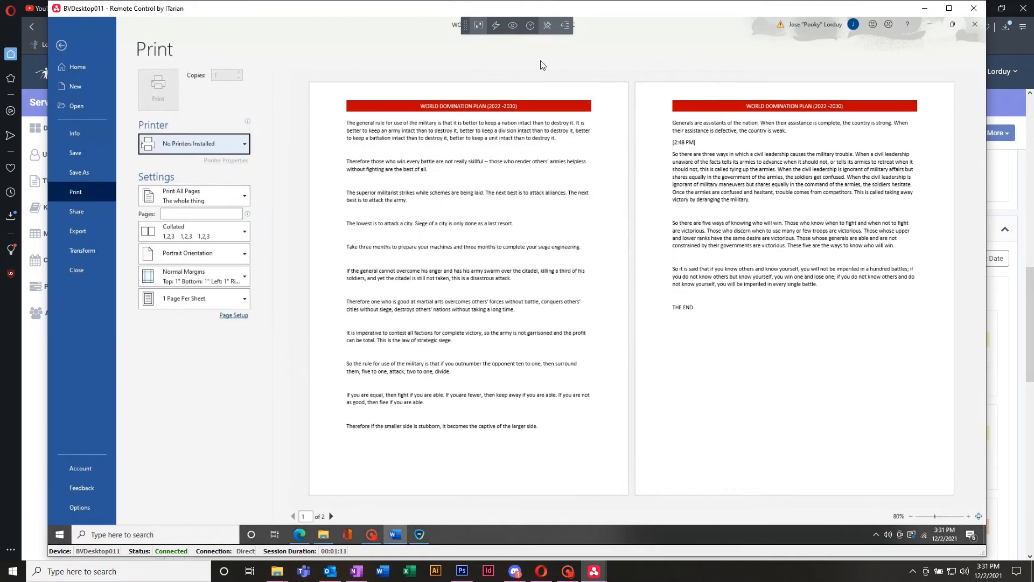
Reload Word's Print page and print one copy of the WORLD DOMINATION PLAN document.
click(60, 46)
click(59, 41)
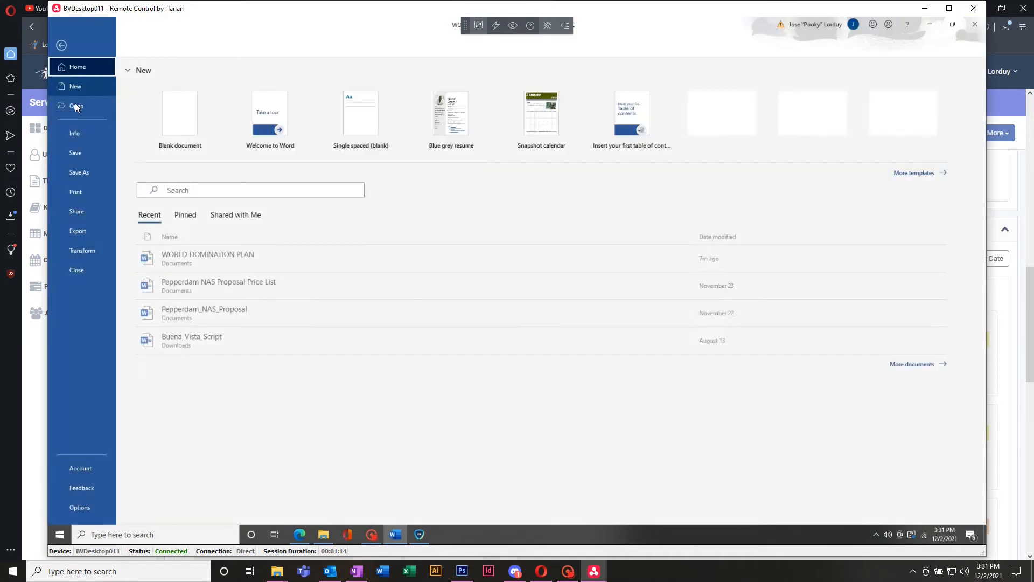
click(75, 191)
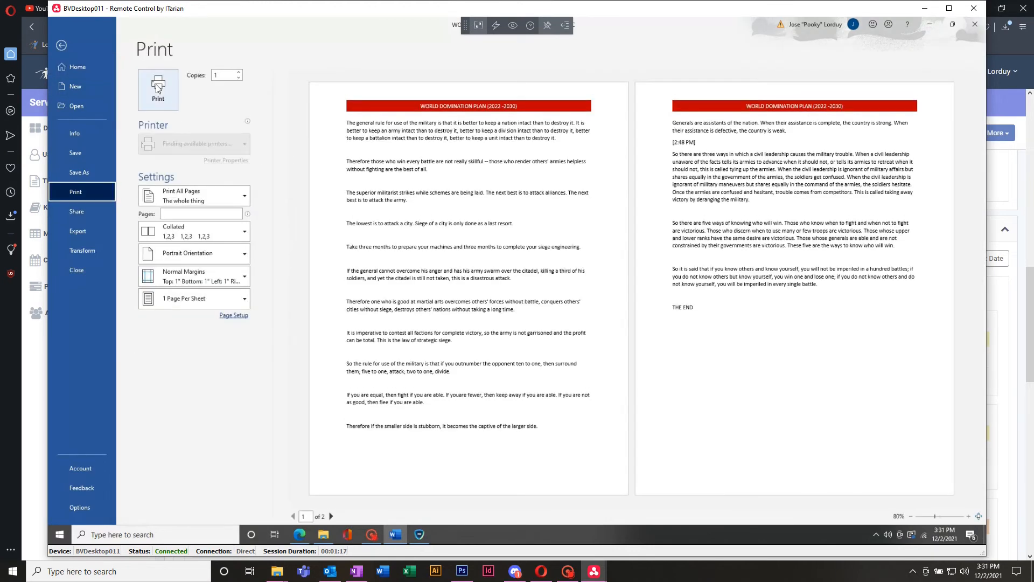
click(158, 90)
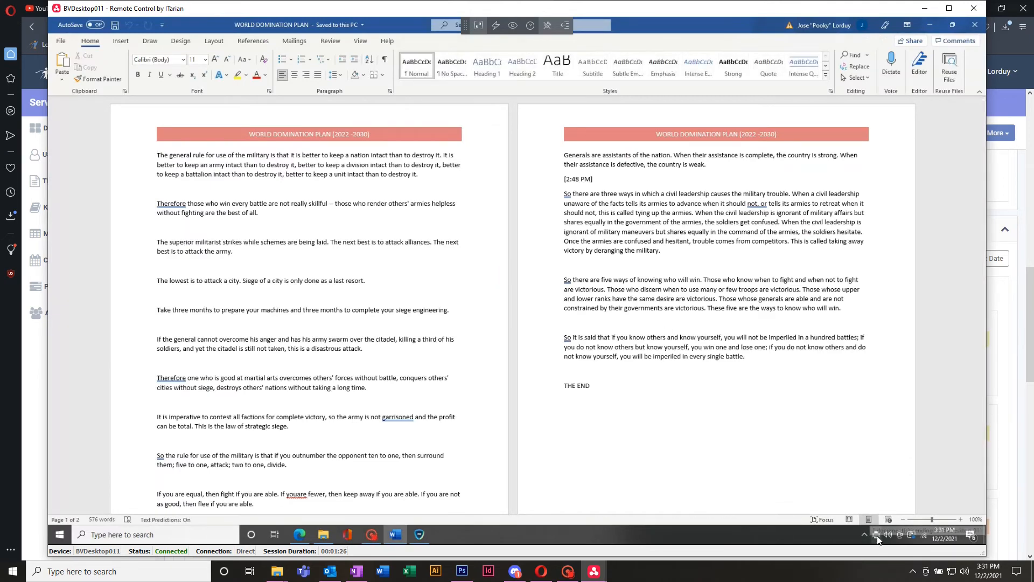
Open the XRX9C934E607403 print queue, check the status of the Word document's print job, and close the queue.
double_click(877, 536)
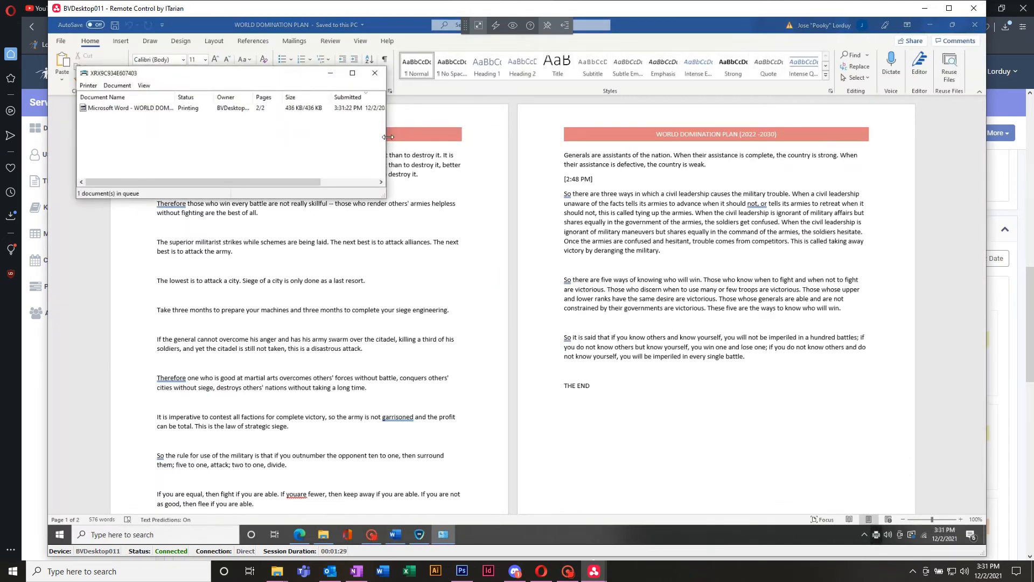
drag(388, 137, 549, 136)
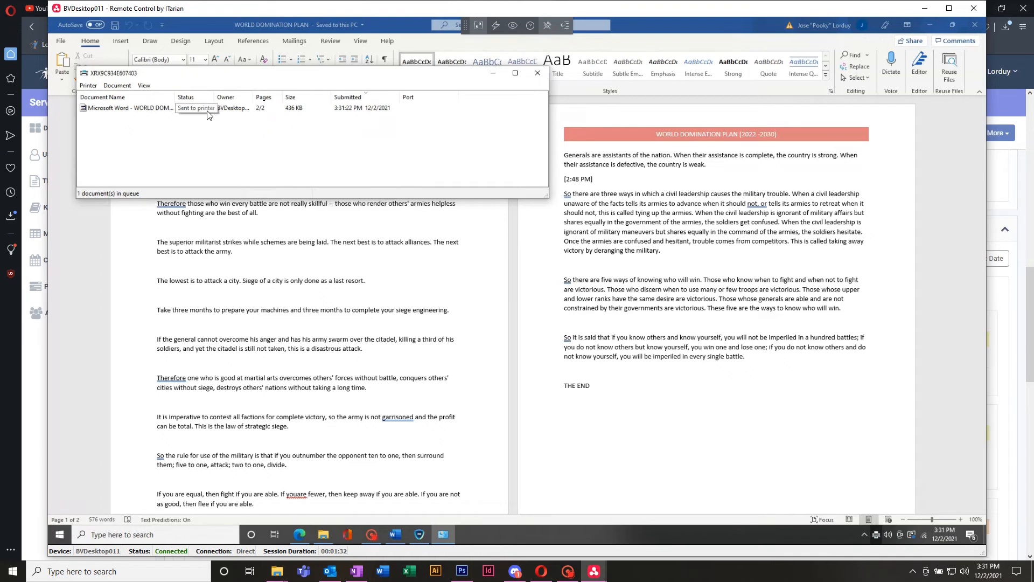
click(138, 110)
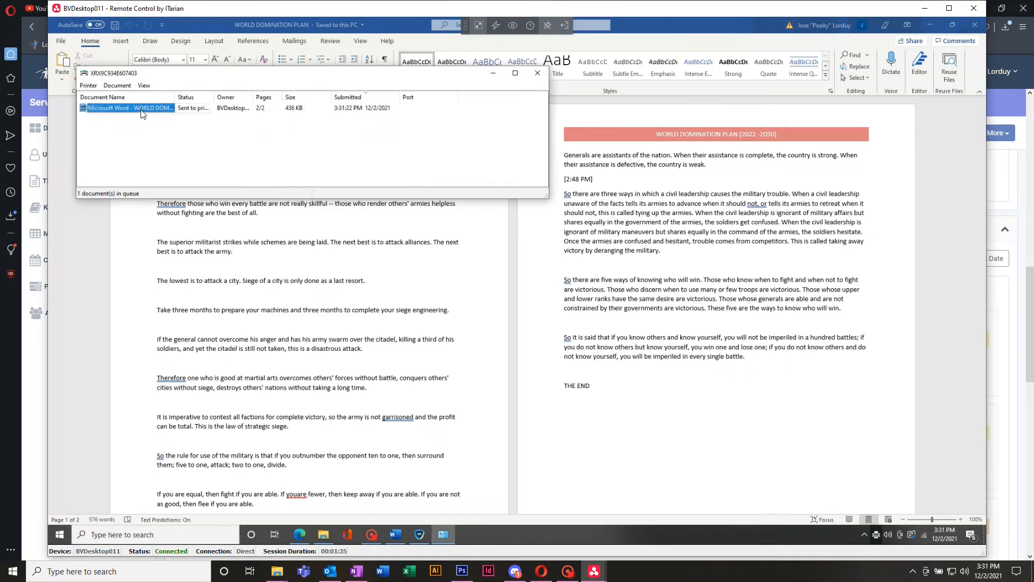
right_click(139, 109)
click(118, 154)
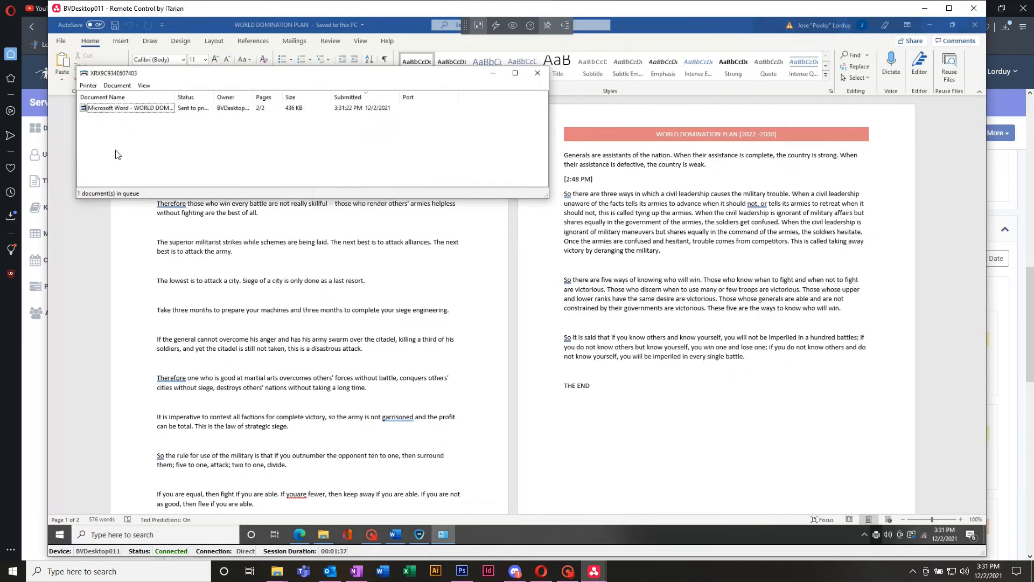
click(538, 74)
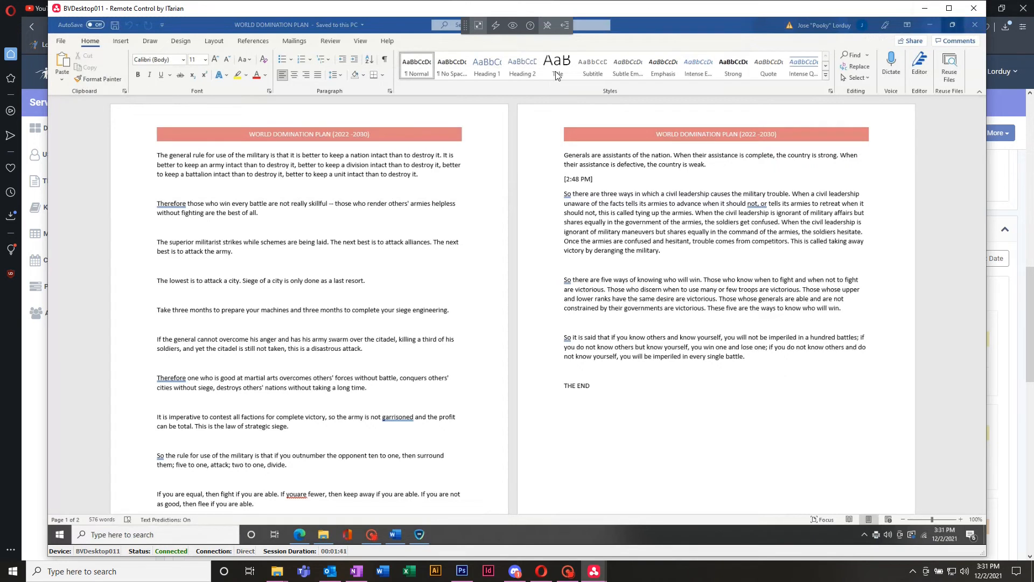
Bring up the Remote Control Session notice on the remote desktop, end the session, and close the disconnected viewer.
click(420, 535)
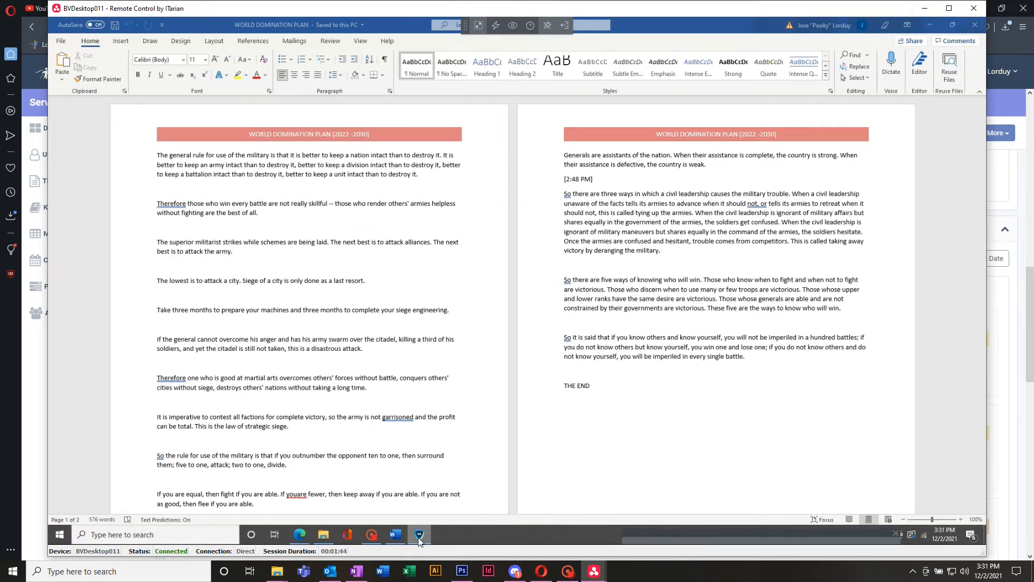
drag(641, 533, 419, 330)
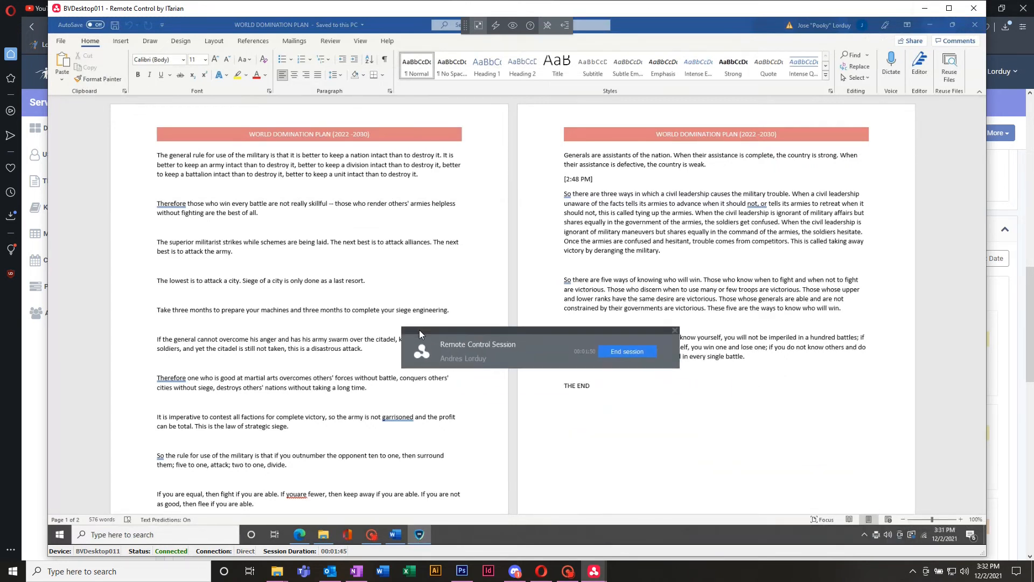
click(628, 351)
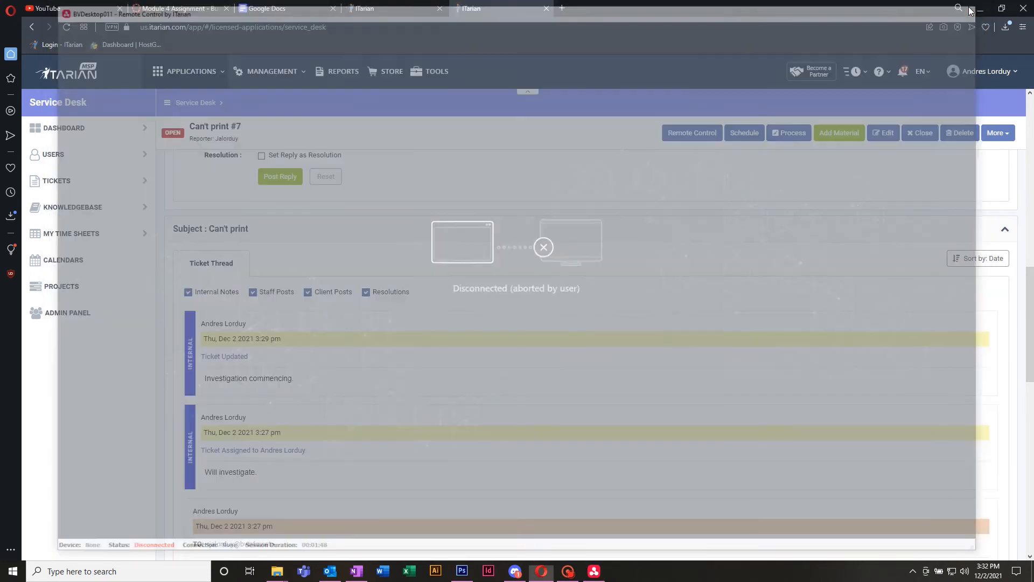
Write the internal note "User's print spooler service was disabled. Reenabled service. Issue resolved." on the "Can't print" ticket.
scroll(369, 216, up, 9)
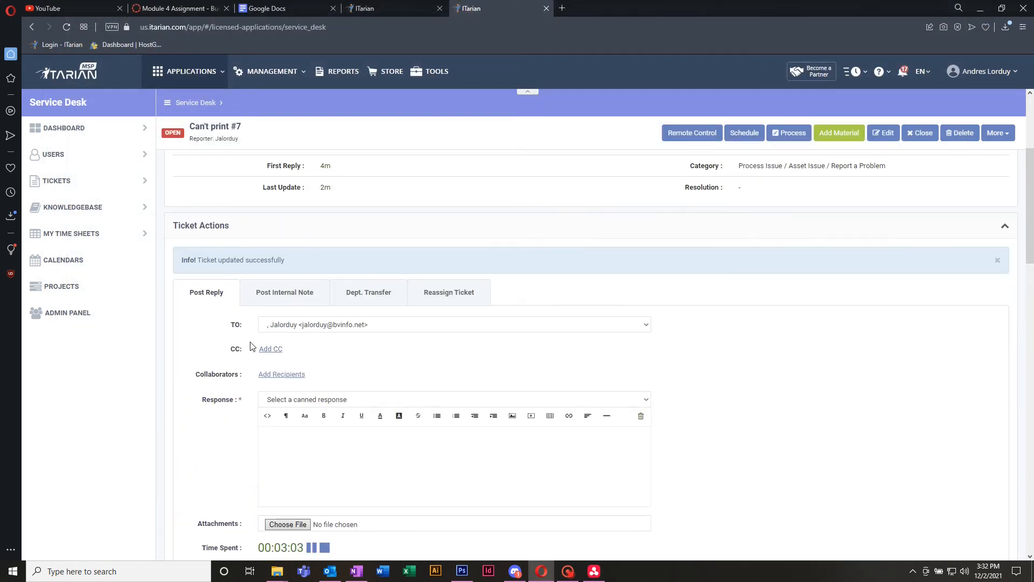
click(296, 294)
scroll(297, 294, down, 1)
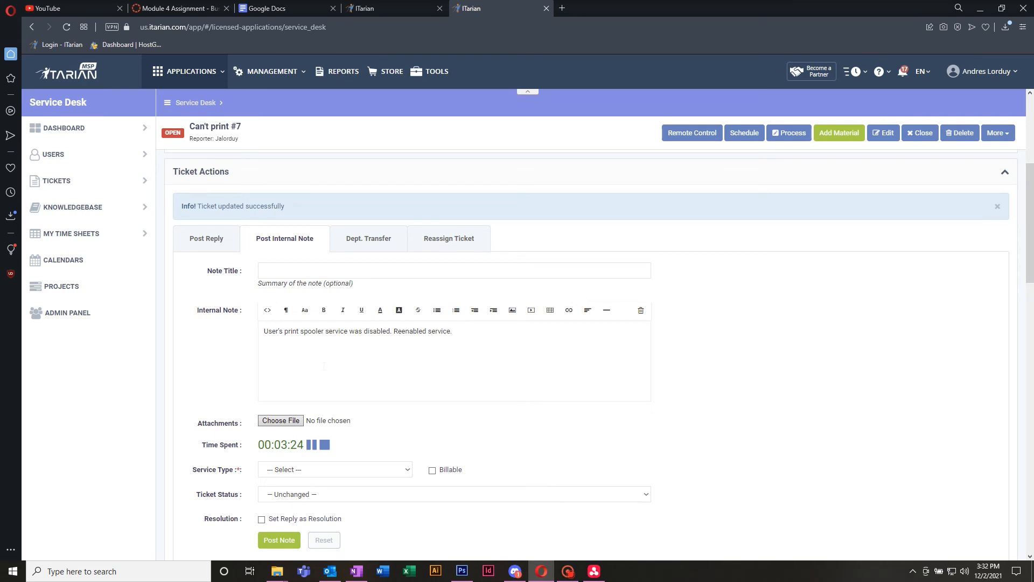
text(Issue resolved.)
Set the note's ticket status to Close Ticket and service type to Remote, and post the note.
scroll(438, 450, down, 2)
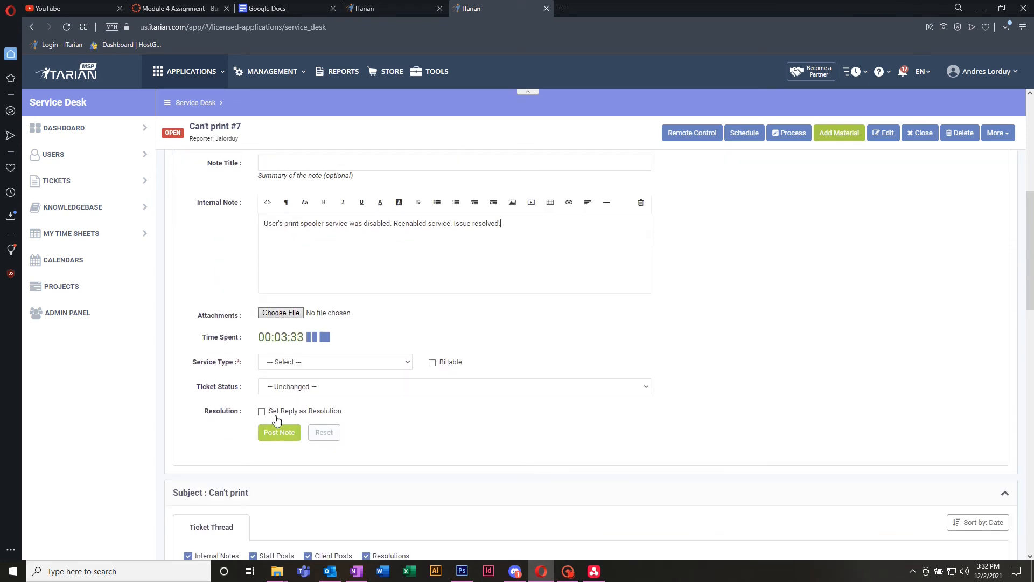
click(281, 387)
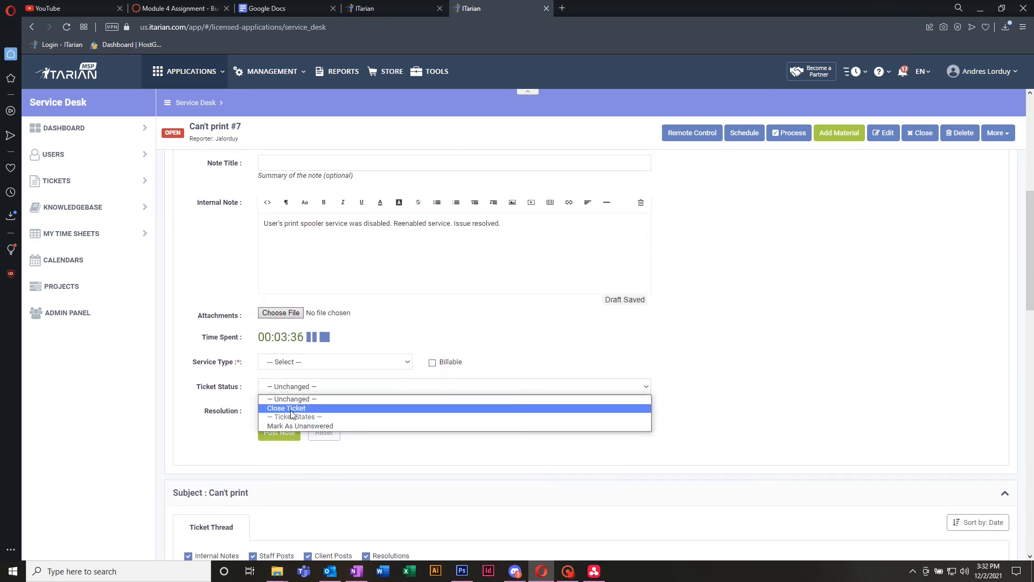
click(314, 409)
click(305, 363)
click(302, 392)
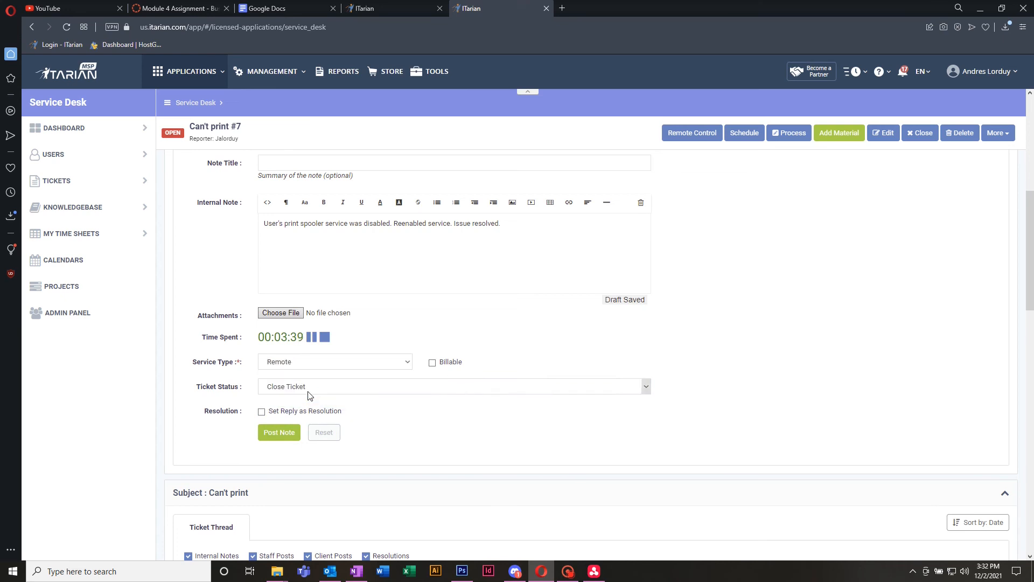
scroll(240, 337, up, 5)
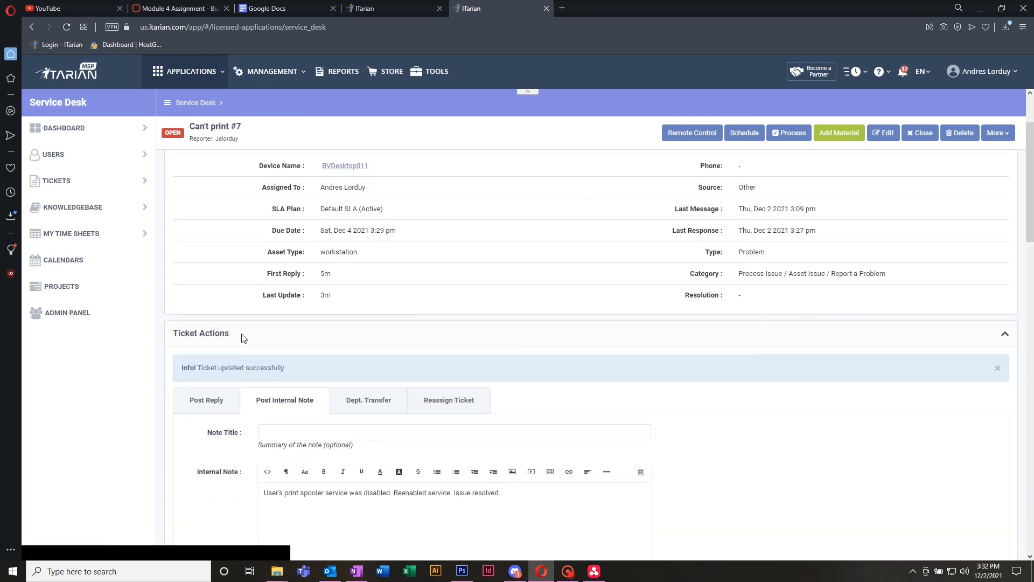
scroll(254, 445, down, 5)
click(263, 435)
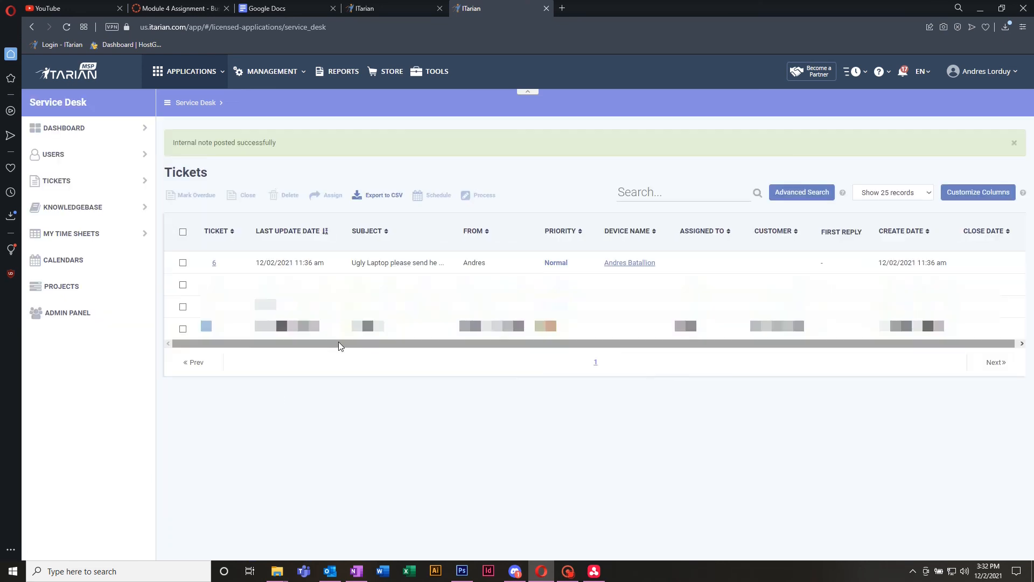